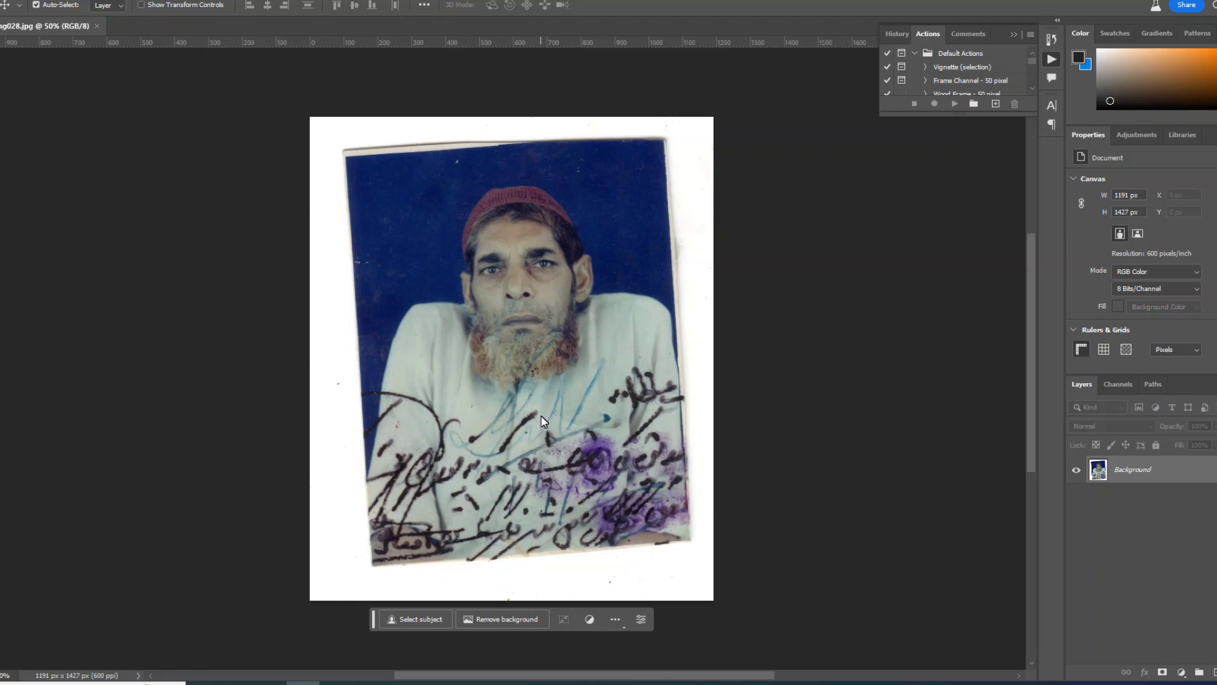
Lasso a closed freehand loop around the blue scratch line just below the beard.
scroll(549, 397, up, 1)
scroll(537, 385, up, 1)
scroll(444, 266, down, 3)
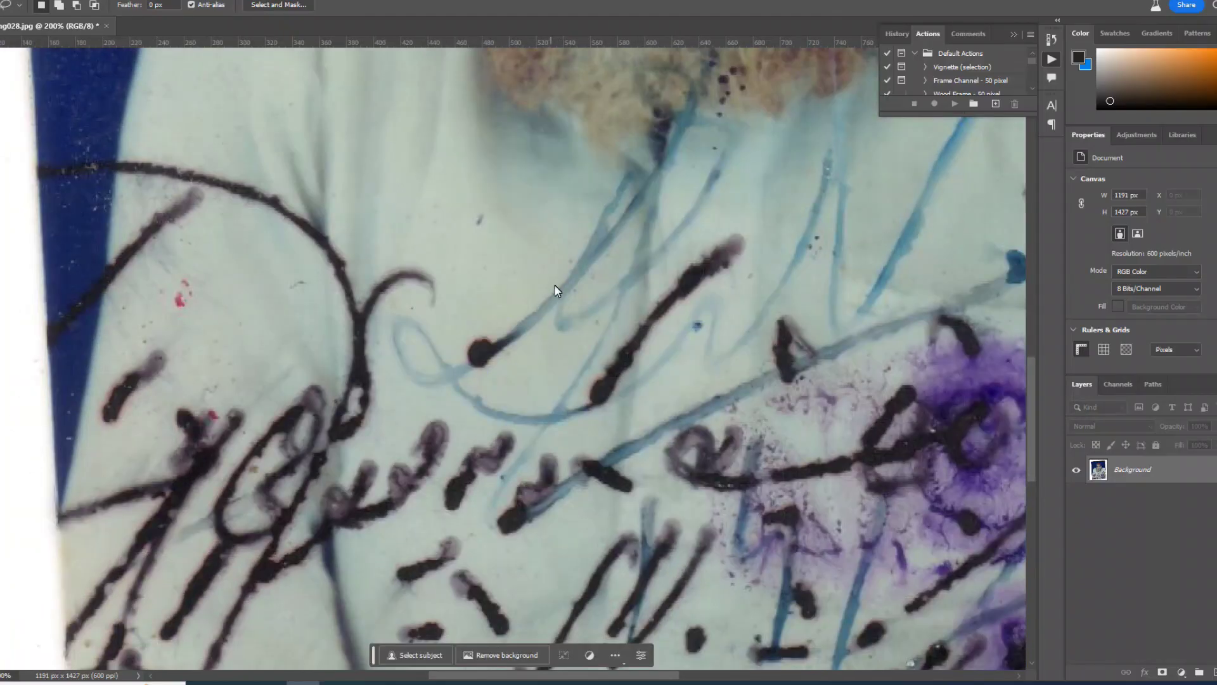
mouse_move(557, 280)
mouse_down()
mouse_move(511, 323)
mouse_move(419, 327)
mouse_up()
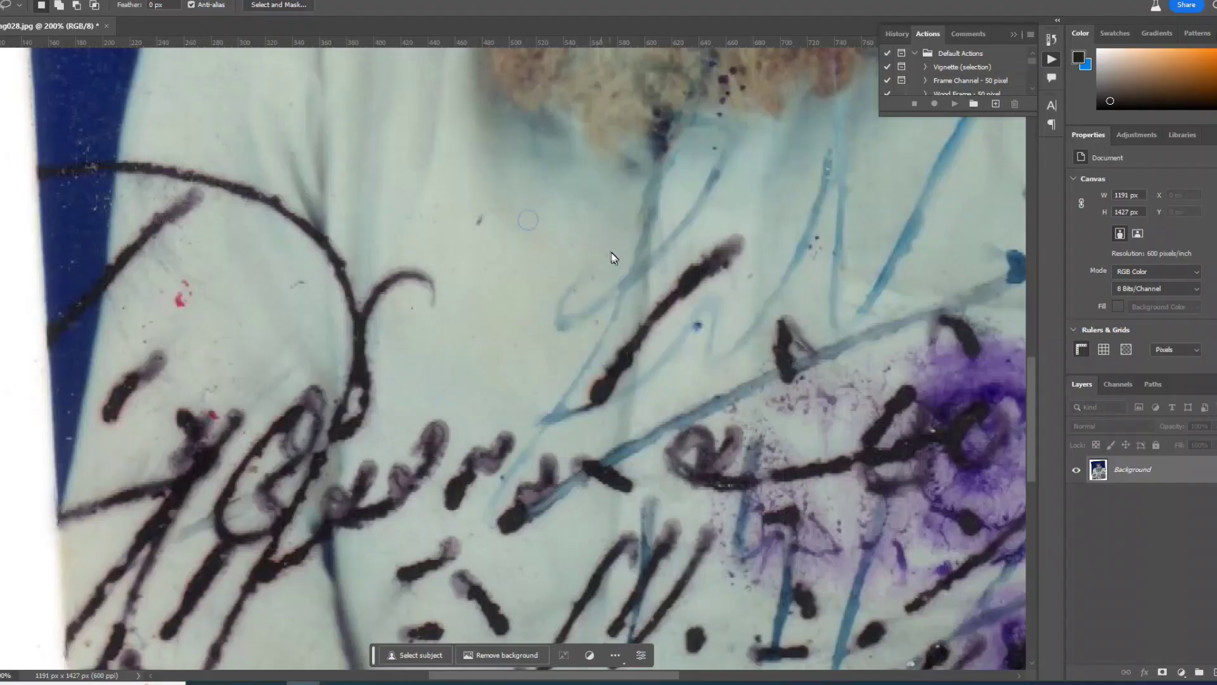
drag(591, 265, 557, 308)
drag(697, 192, 593, 265)
Content-Aware fill the first blue scratch, then lasso and fill away the next ink stroke.
click(17, 3)
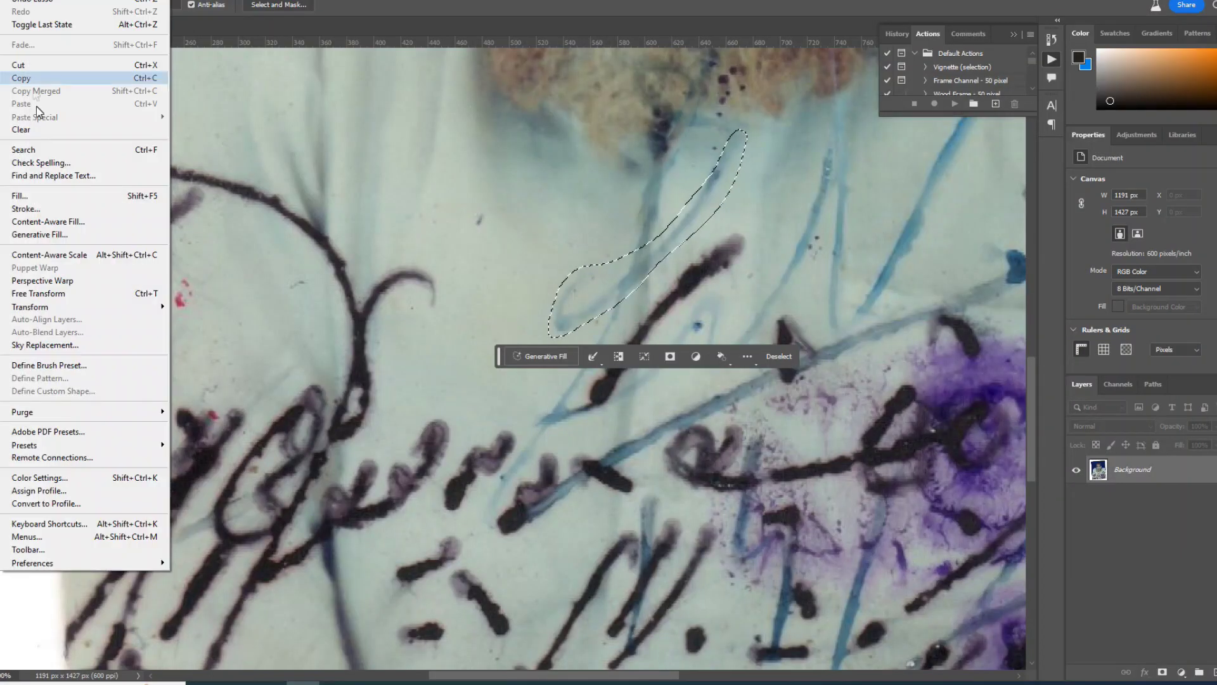
click(71, 202)
key(Return)
drag(736, 220, 631, 317)
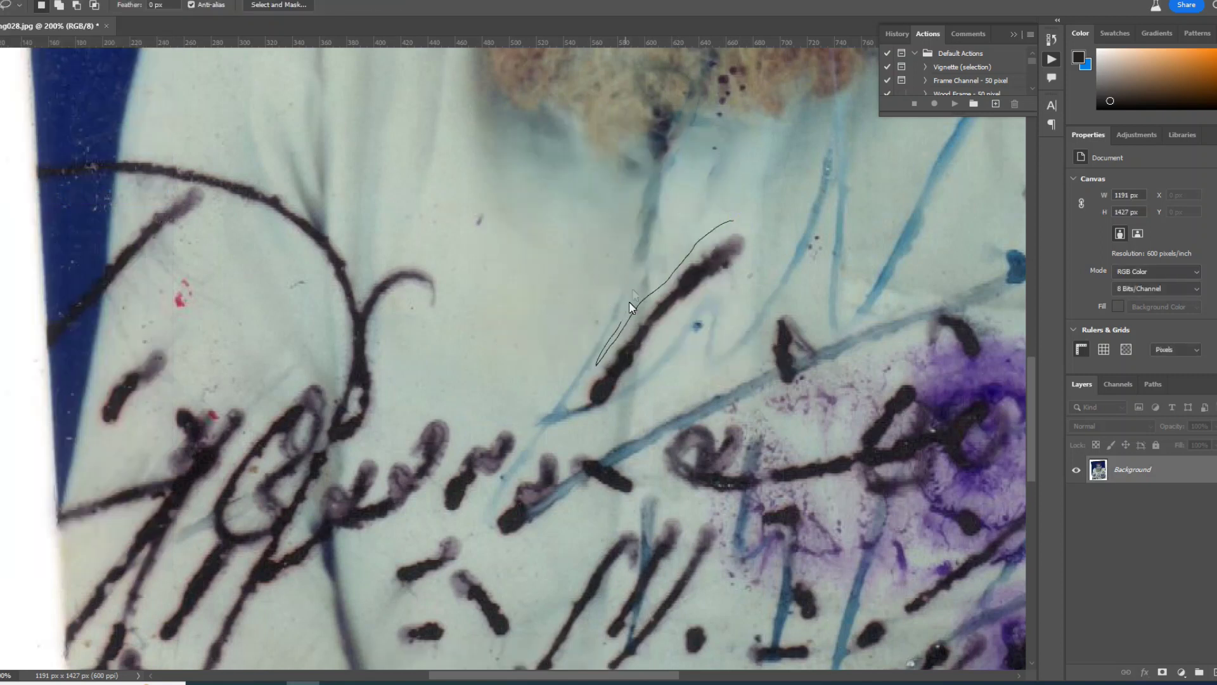
drag(747, 232, 736, 222)
key(Delete)
key(ctrl+d)
Lasso and fill away a second stroke and three dark ink blobs on the shirt.
drag(444, 530, 438, 533)
key(Delete)
scroll(421, 348, down, 5)
drag(421, 349, 418, 339)
key(Delete)
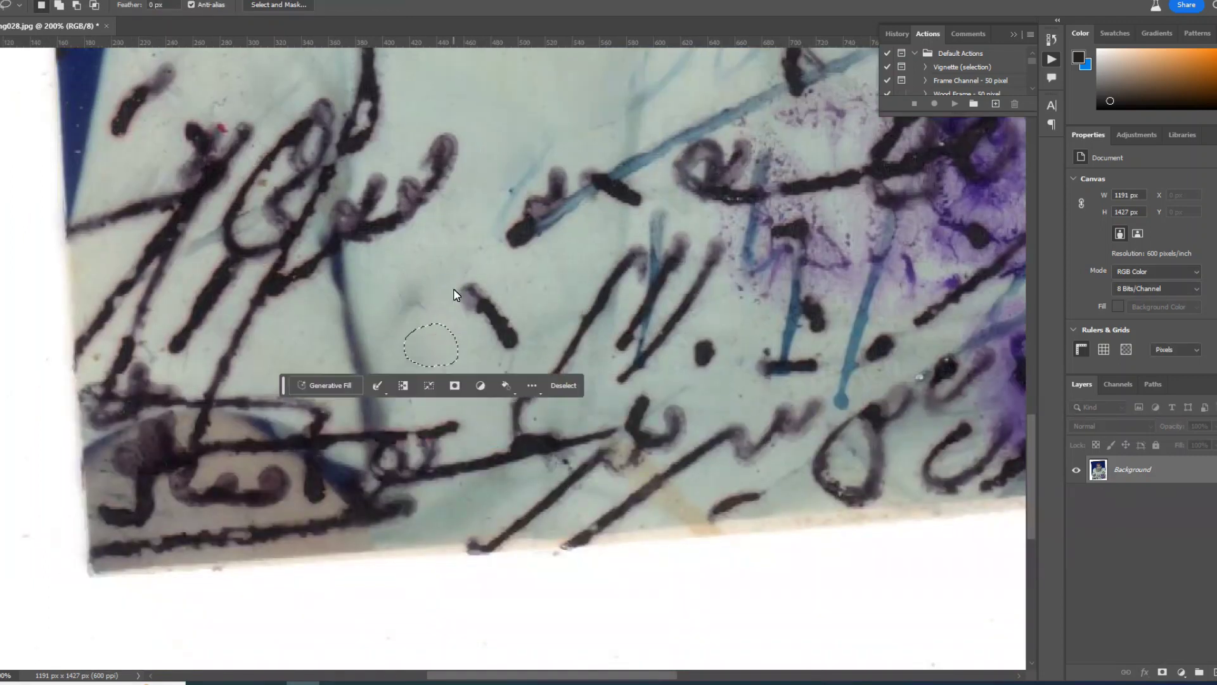
drag(470, 292, 473, 295)
key(Delete)
drag(646, 235, 539, 371)
key(Delete)
Lasso and fill away the signature strokes on the left side of the shirt.
scroll(360, 212, up, 5)
scroll(359, 212, right, 2)
drag(317, 305, 259, 312)
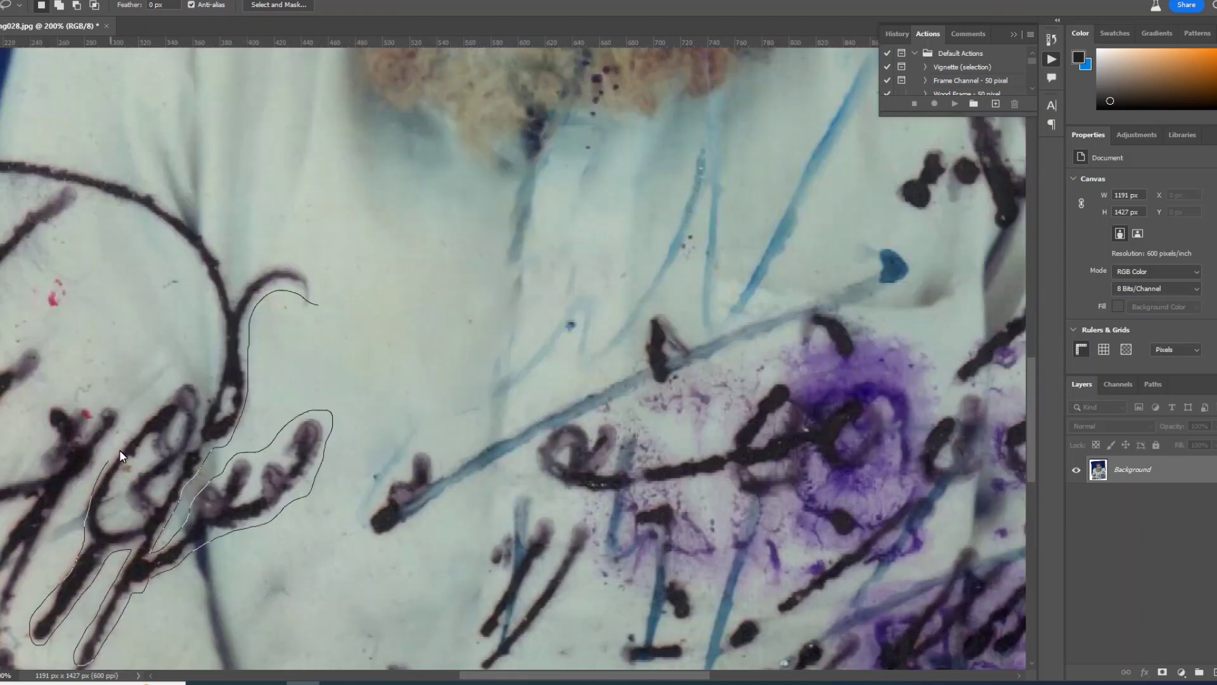
drag(312, 271, 317, 303)
key(Delete)
scroll(381, 329, left, 4)
scroll(381, 330, down, 1)
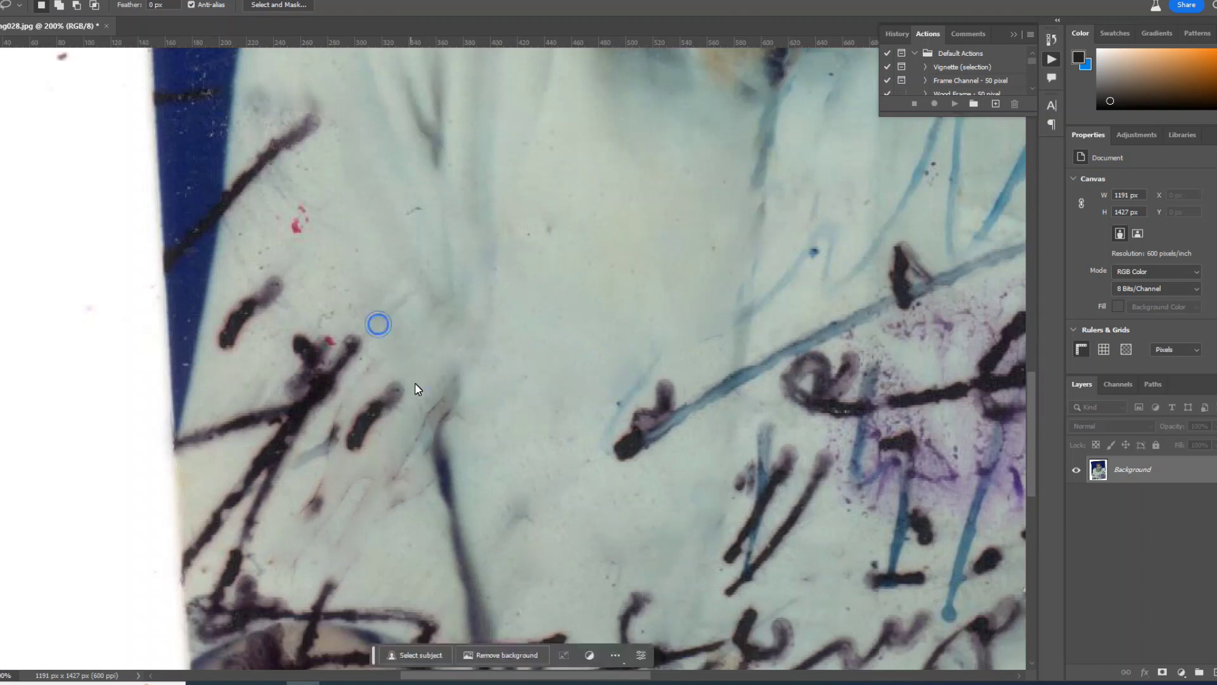
Remove the diagonal shadow and ink blob with fills, then fit the whole photo in view.
drag(323, 108, 311, 137)
key(Delete)
drag(254, 298, 288, 300)
key(Delete)
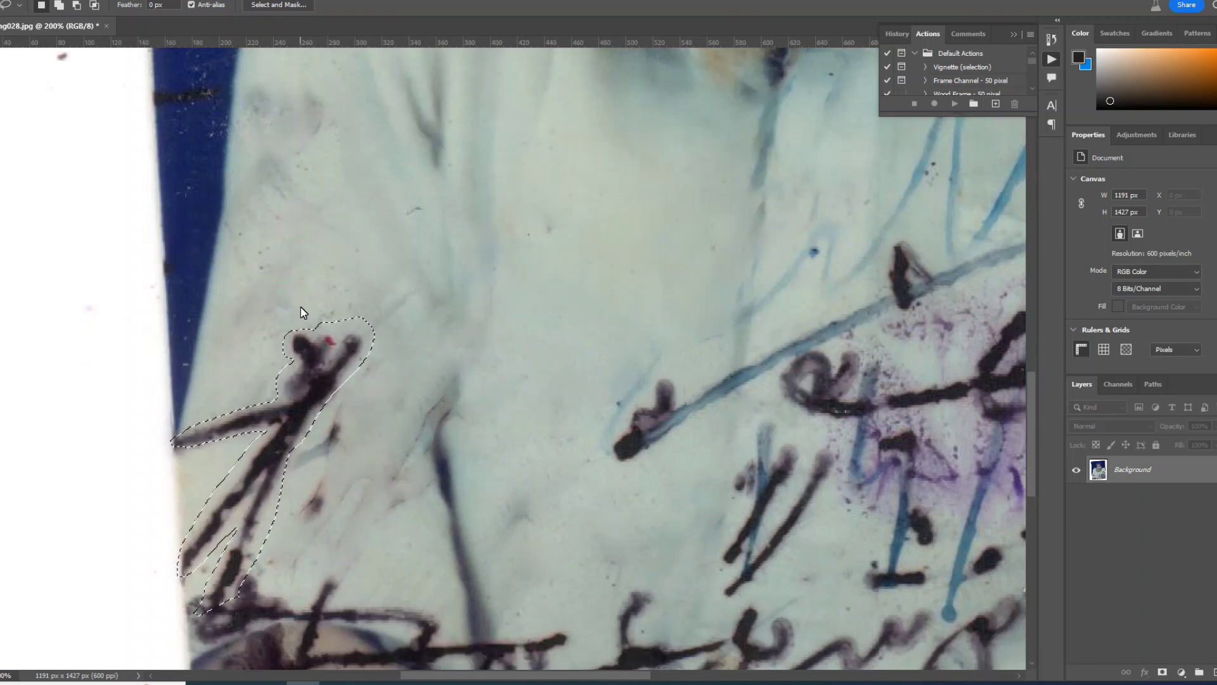
key(Delete)
key(ctrl+d)
key(ctrl+0)
Fill away the blue stroke below the beard and the scratch near the right edge.
scroll(455, 341, up, 3)
drag(498, 151, 378, 405)
key(Delete)
key(ctrl+d)
drag(347, 127, 353, 185)
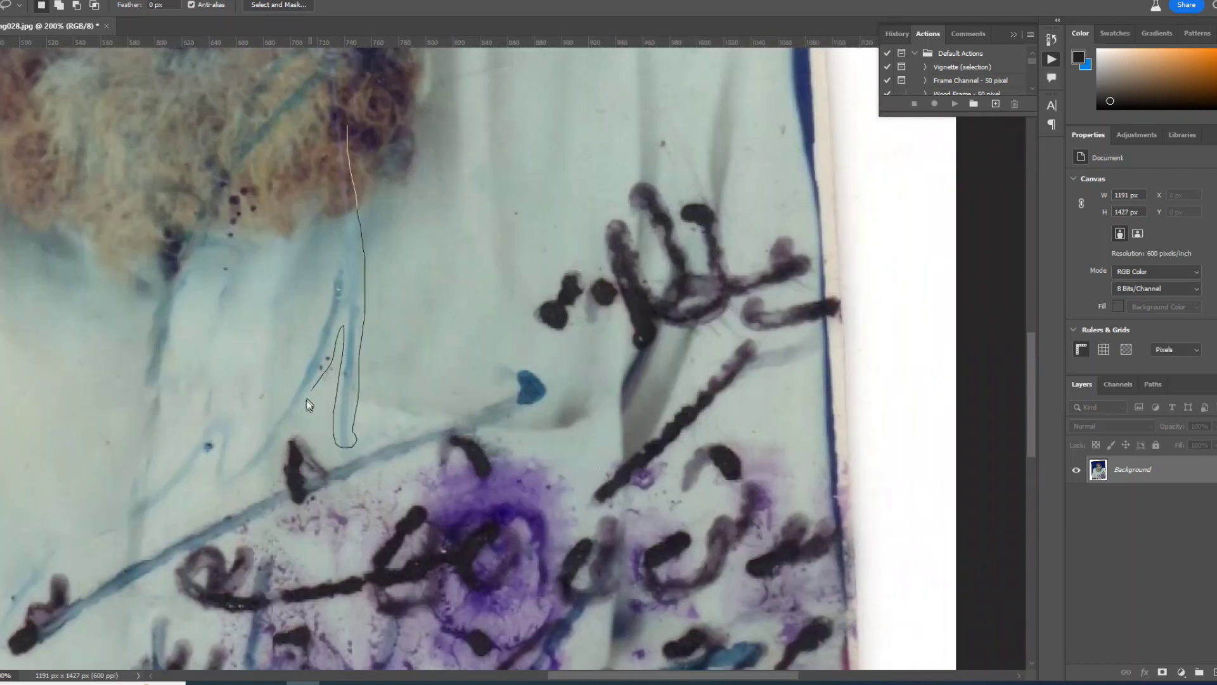
drag(341, 97, 347, 125)
key(Delete)
key(ctrl+d)
Lasso the remaining ink blobs and replace them with a Content-Aware fill.
drag(582, 259, 580, 333)
drag(600, 220, 629, 346)
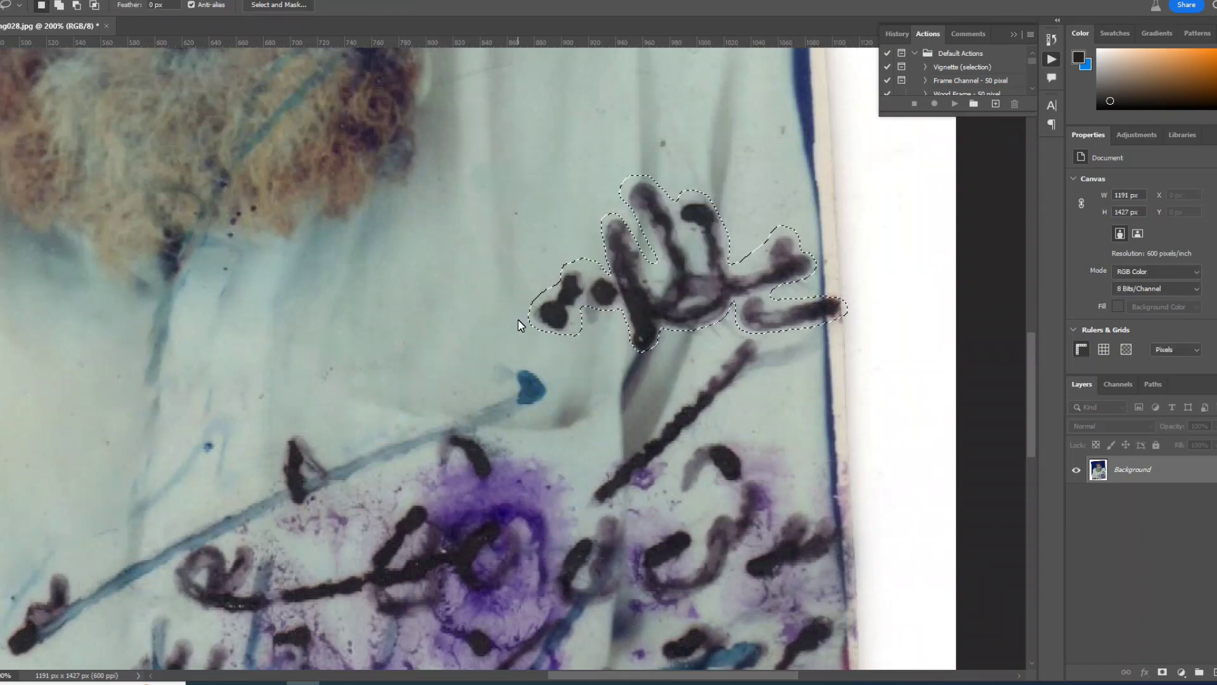
scroll(518, 320, down, 3)
key(Delete)
key(Return)
key(ctrl+d)
Erase the long diagonal blue stroke with a Content-Aware fill and deselect.
drag(597, 262, 560, 379)
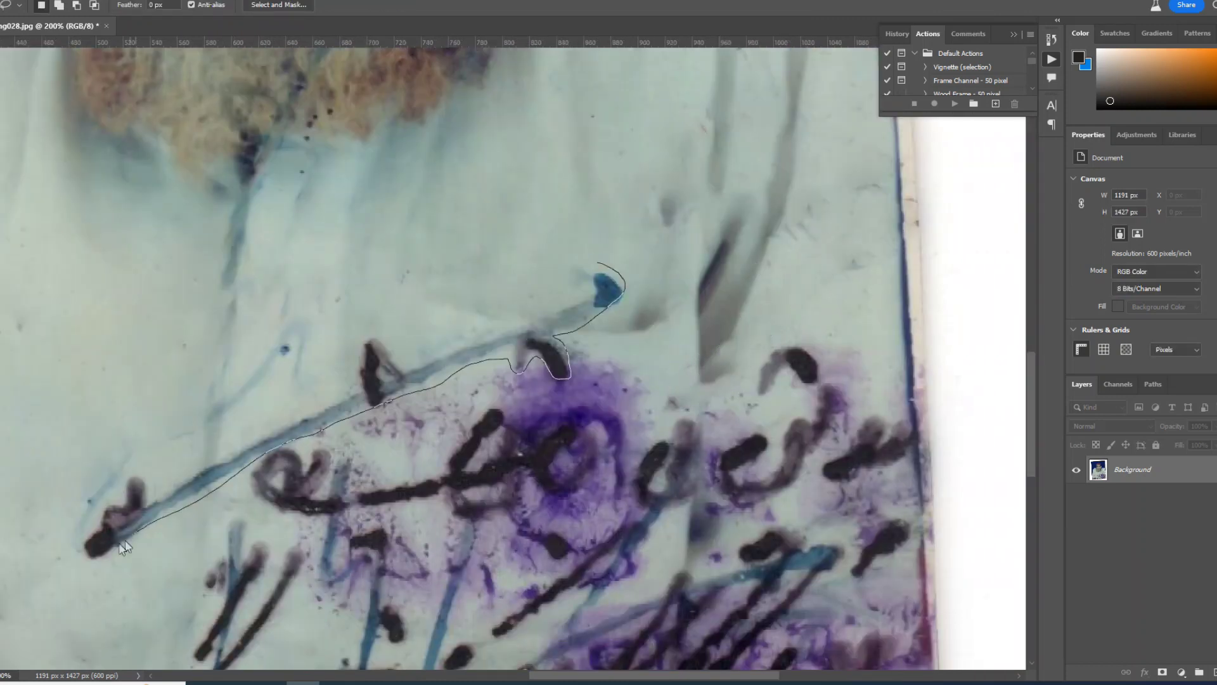
key(Delete)
key(Return)
key(ctrl+d)
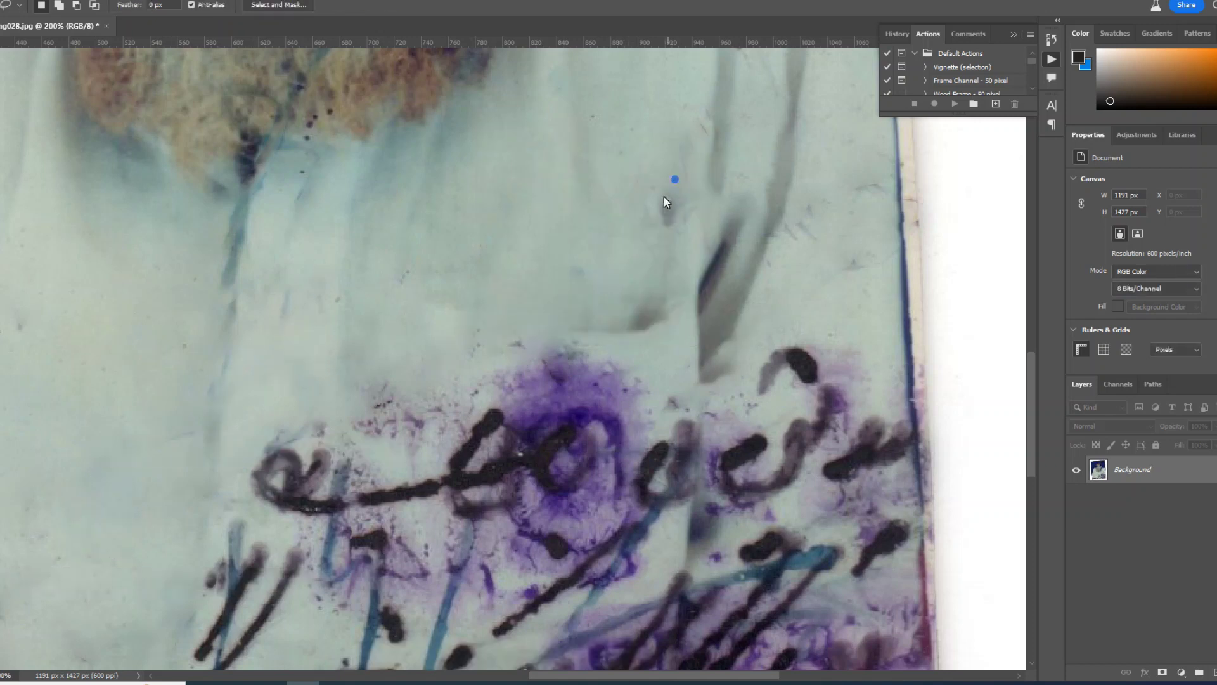
scroll(573, 272, down, 3)
Fill away the streak running down the cheek with Content-Aware fill.
scroll(573, 273, up, 3)
drag(610, 151, 625, 272)
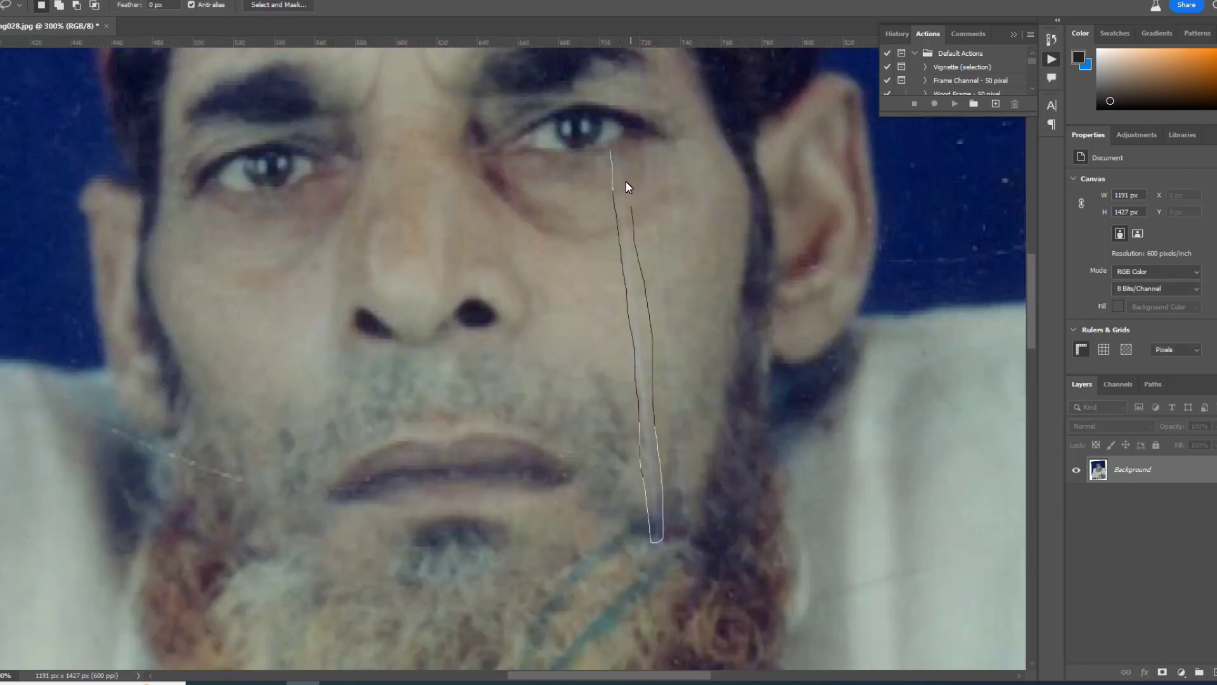
scroll(357, 400, down, 1)
key(Delete)
key(Return)
key(ctrl+d)
Lasso the streak running through the beard.
scroll(309, 408, down, 3)
drag(600, 219, 490, 350)
drag(584, 210, 649, 232)
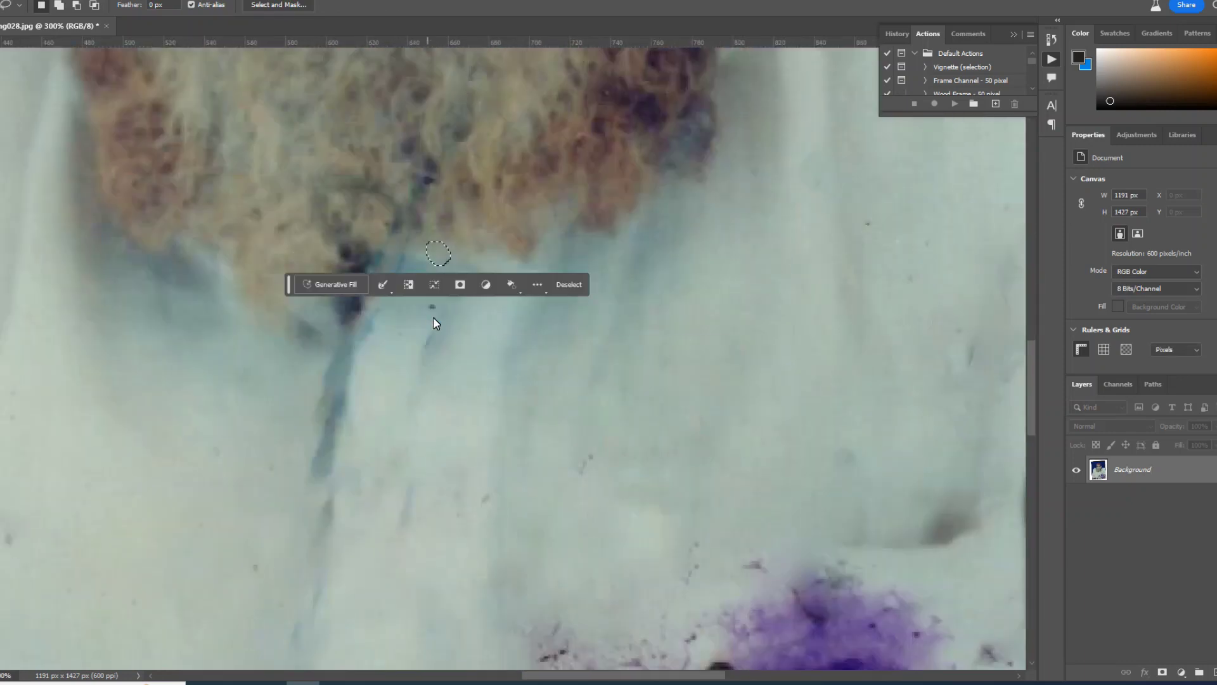
scroll(507, 241, down, 3)
scroll(153, 332, down, 2)
scroll(367, 294, down, 2)
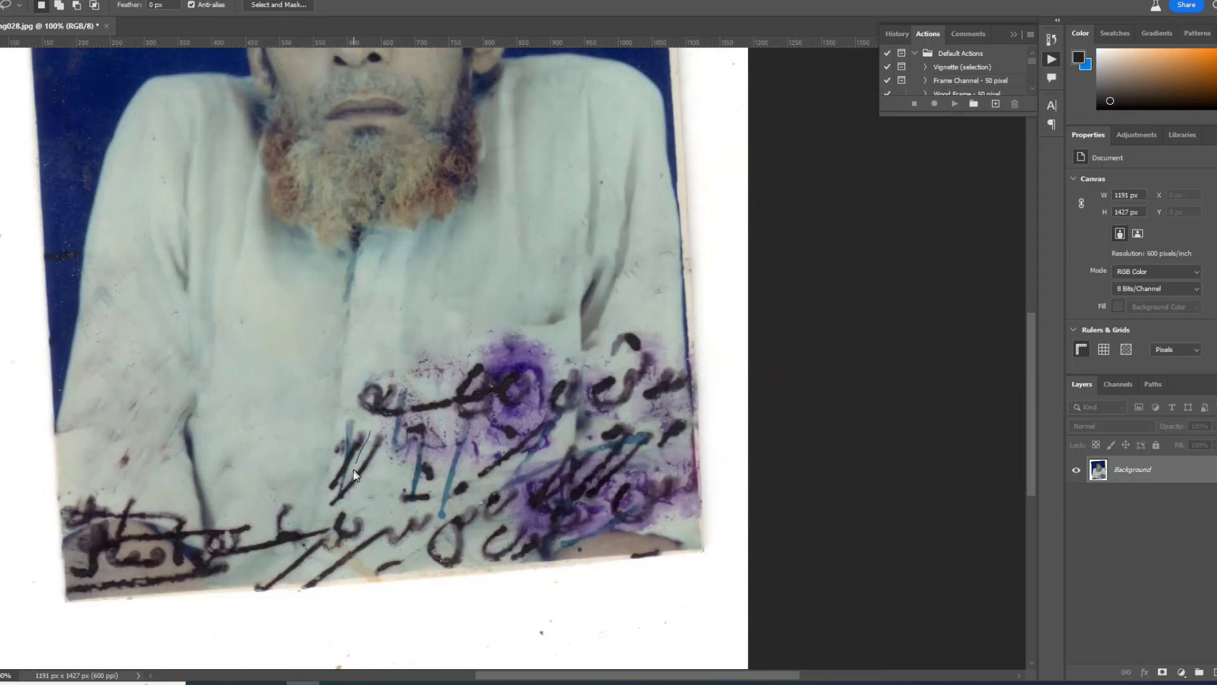
scroll(431, 492, up, 3)
Outline the dash strokes in the handwriting near the bottom of the shirt.
drag(379, 475, 443, 505)
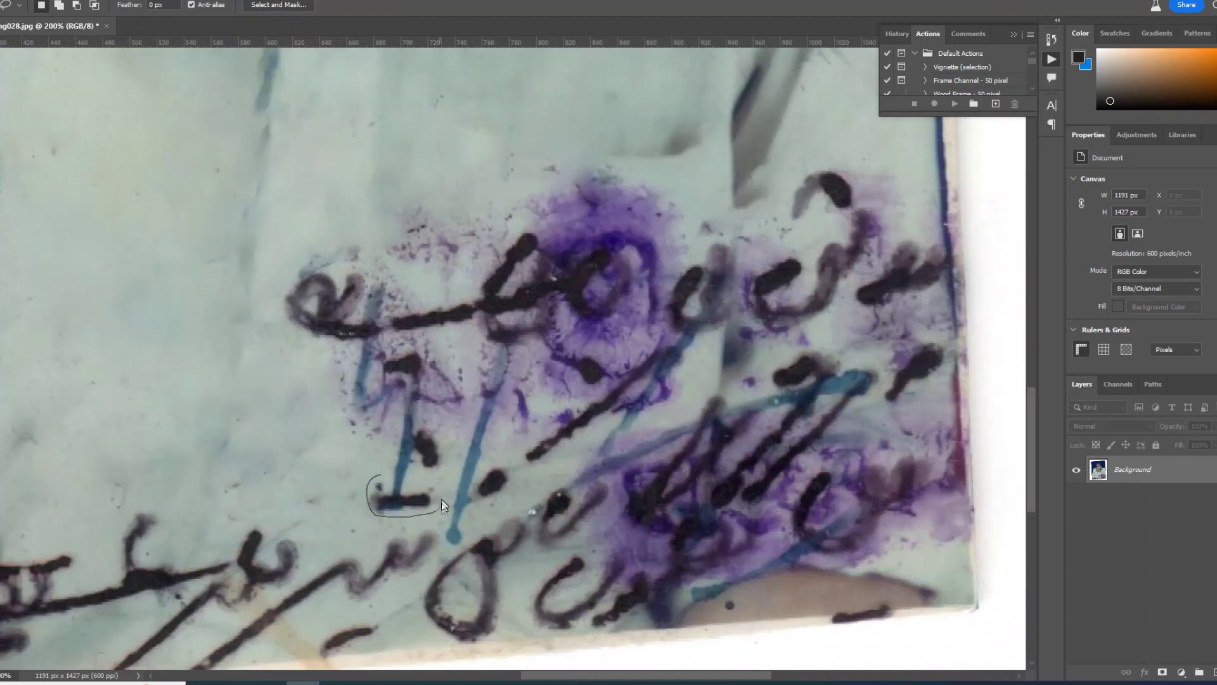
drag(381, 251, 334, 400)
scroll(334, 399, right, 3)
scroll(349, 493, down, 1)
mouse_move(325, 488)
mouse_down()
mouse_move(284, 544)
mouse_move(250, 506)
mouse_up()
scroll(348, 462, down, 3)
scroll(348, 462, left, 4)
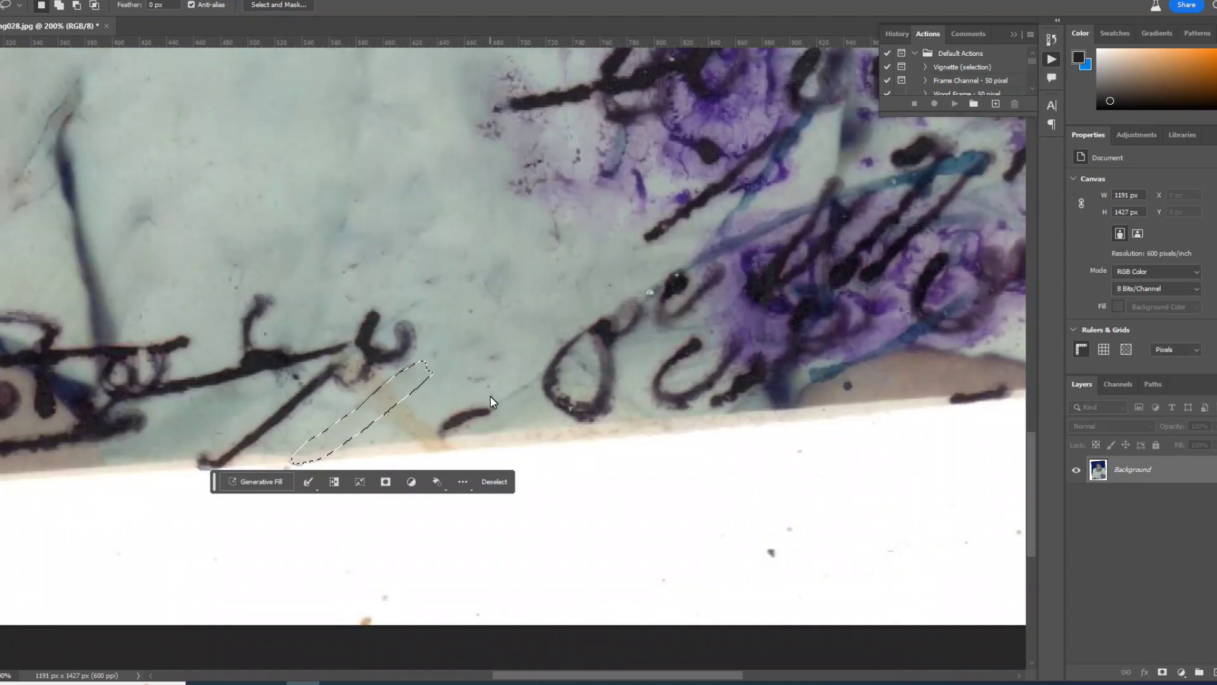
drag(409, 367, 336, 401)
drag(432, 364, 431, 366)
scroll(432, 367, down, 2)
Outline the lower-left signature and small shirt mark, and fill away the purple smudge.
drag(441, 433, 278, 449)
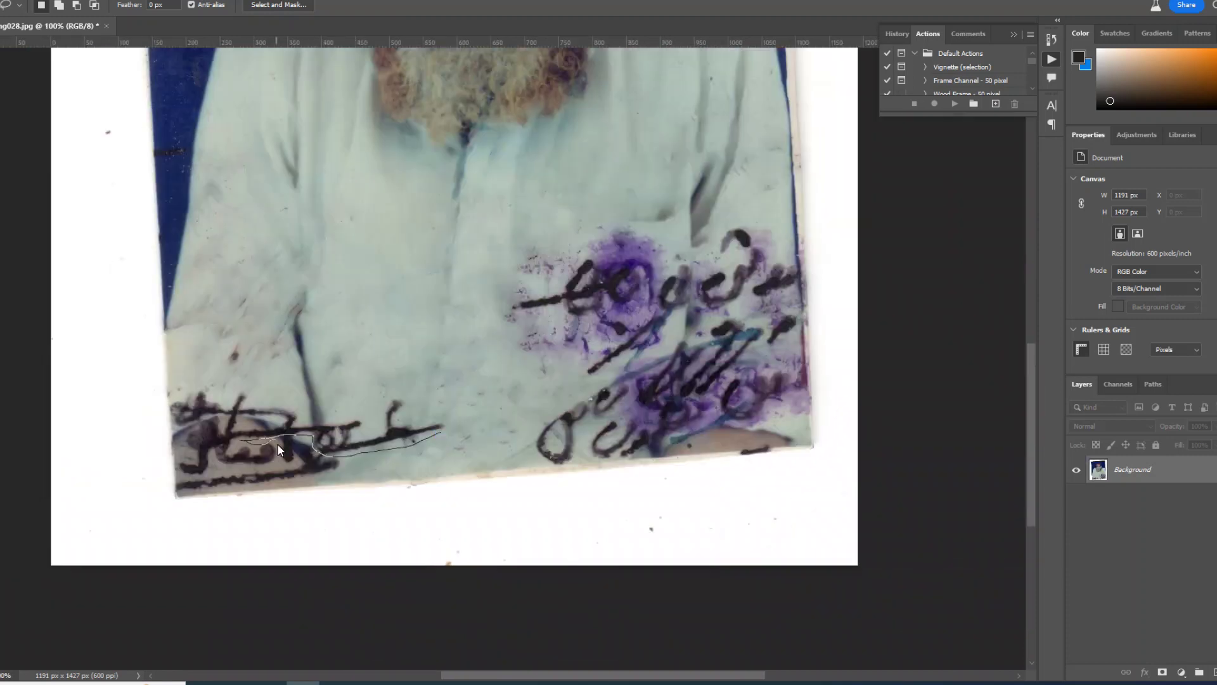
drag(443, 413, 271, 421)
scroll(272, 421, up, 4)
scroll(271, 421, right, 2)
mouse_move(197, 531)
mouse_down()
mouse_move(184, 574)
mouse_move(190, 558)
mouse_up()
scroll(485, 412, right, 2)
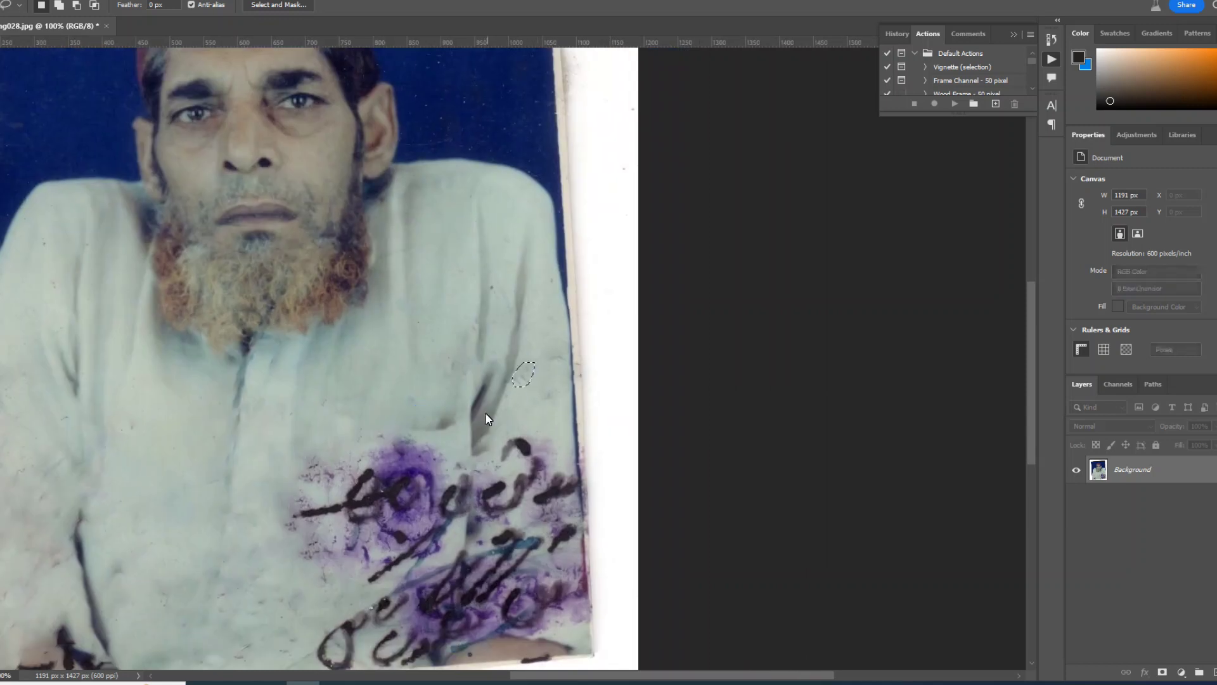
scroll(404, 492, up, 2)
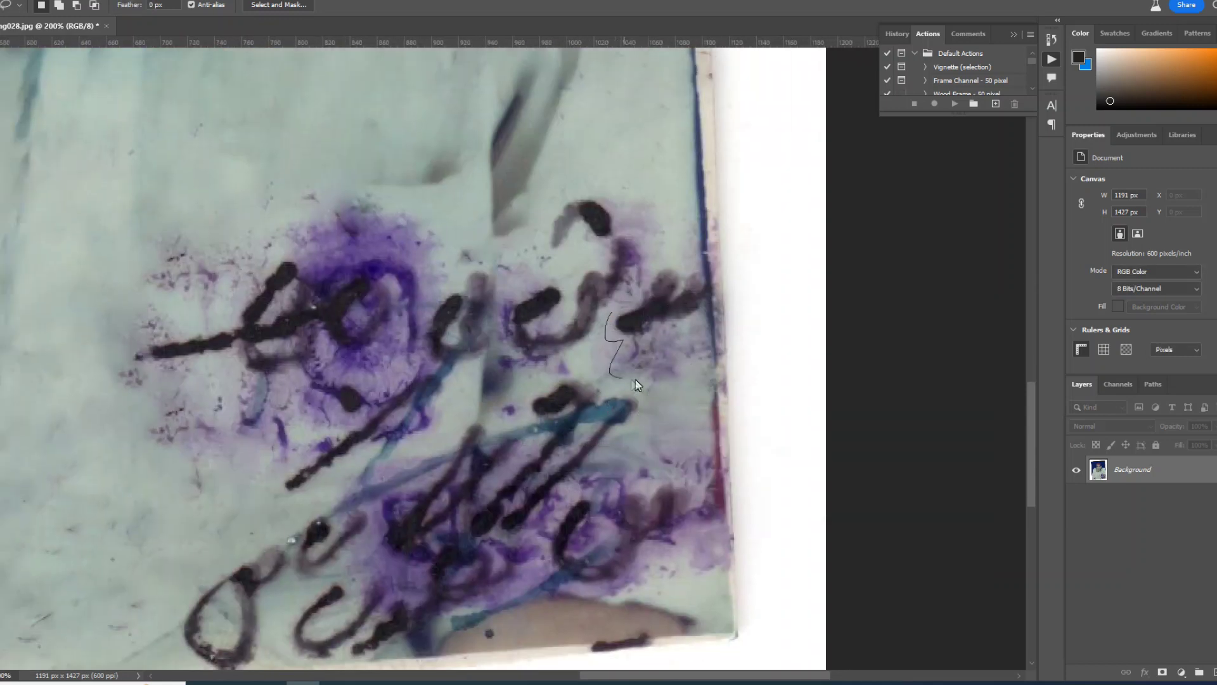
key(Delete)
Fill away the handwriting near the right edge and the bottom-right signature.
drag(654, 239, 458, 382)
drag(501, 270, 498, 271)
key(Delete)
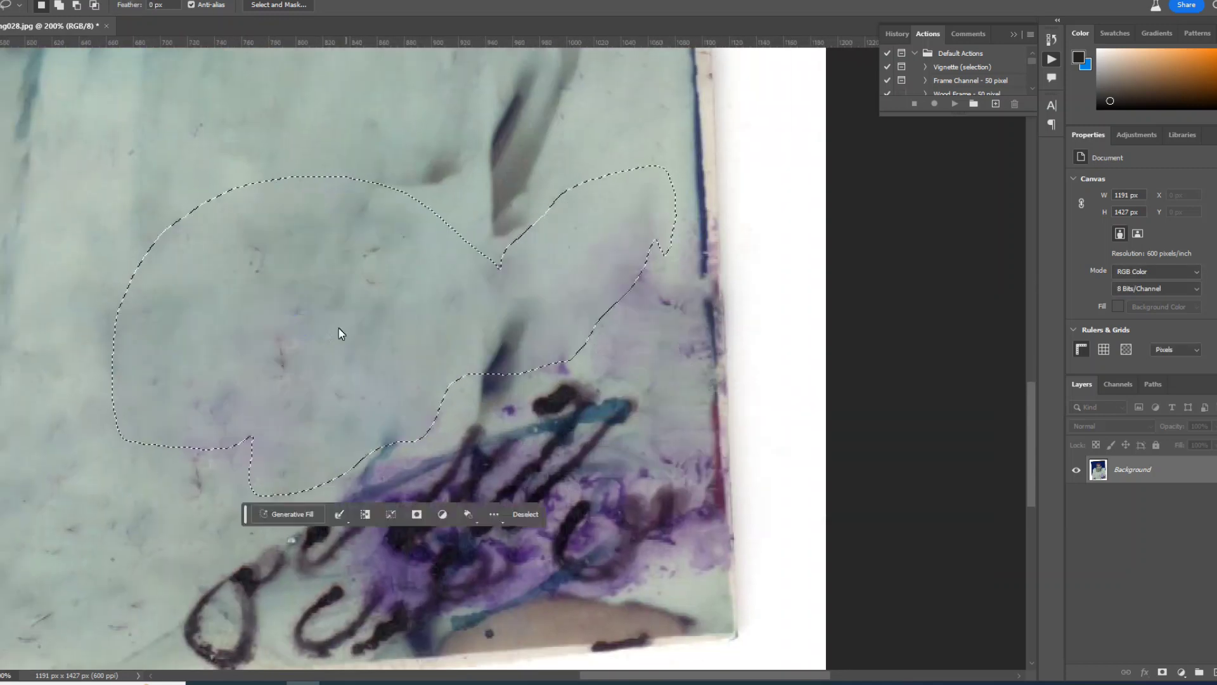
scroll(217, 354, down, 2)
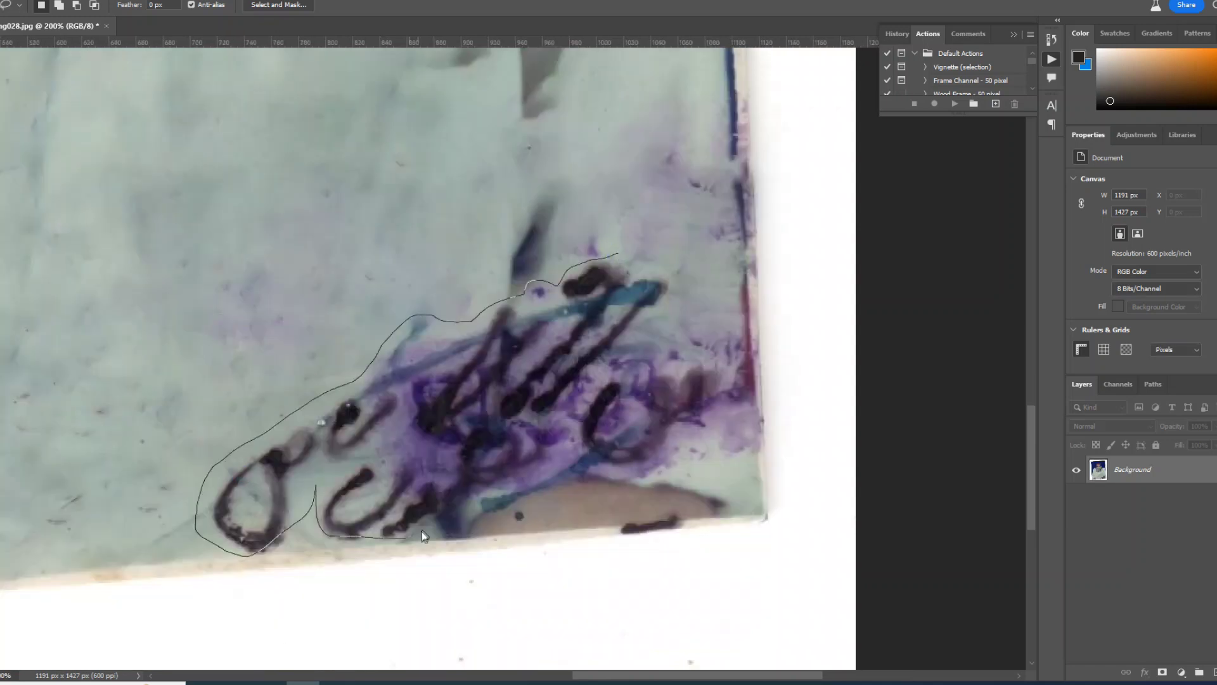
drag(605, 239, 616, 253)
scroll(557, 356, down, 3)
key(Delete)
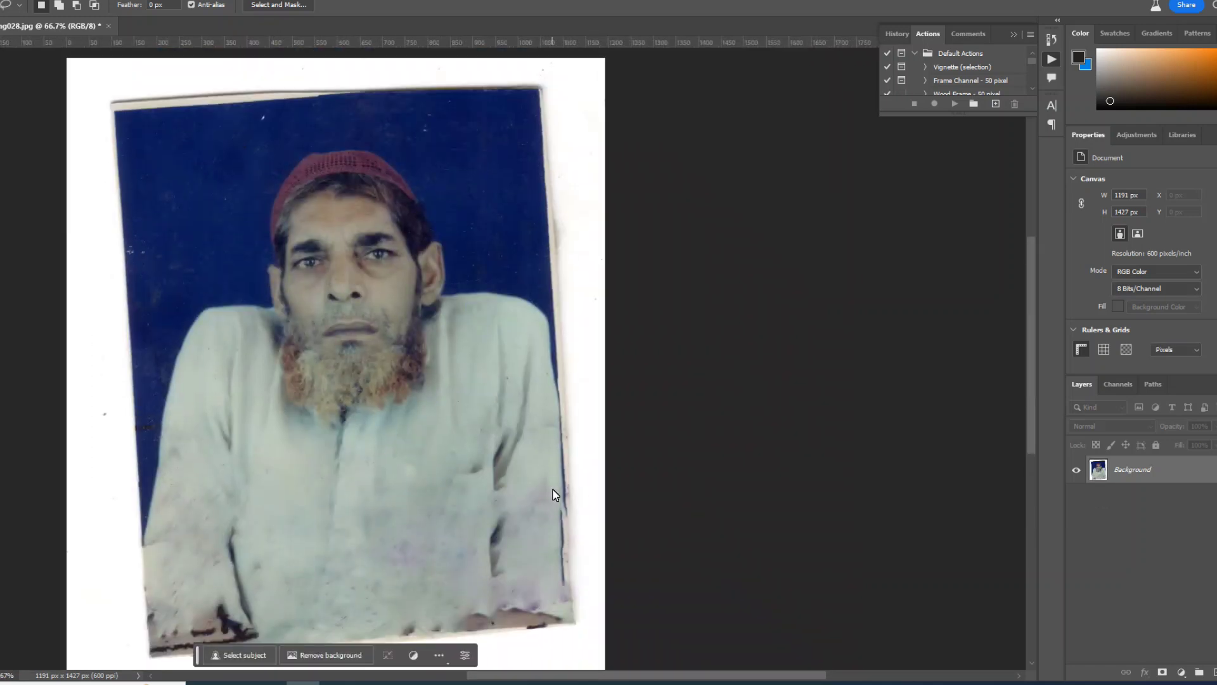
key(ctrl+shift+s)
Accept the JPEG Options quality settings to finish saving the cleaned JPEG copy.
key(Return)
key(Return)
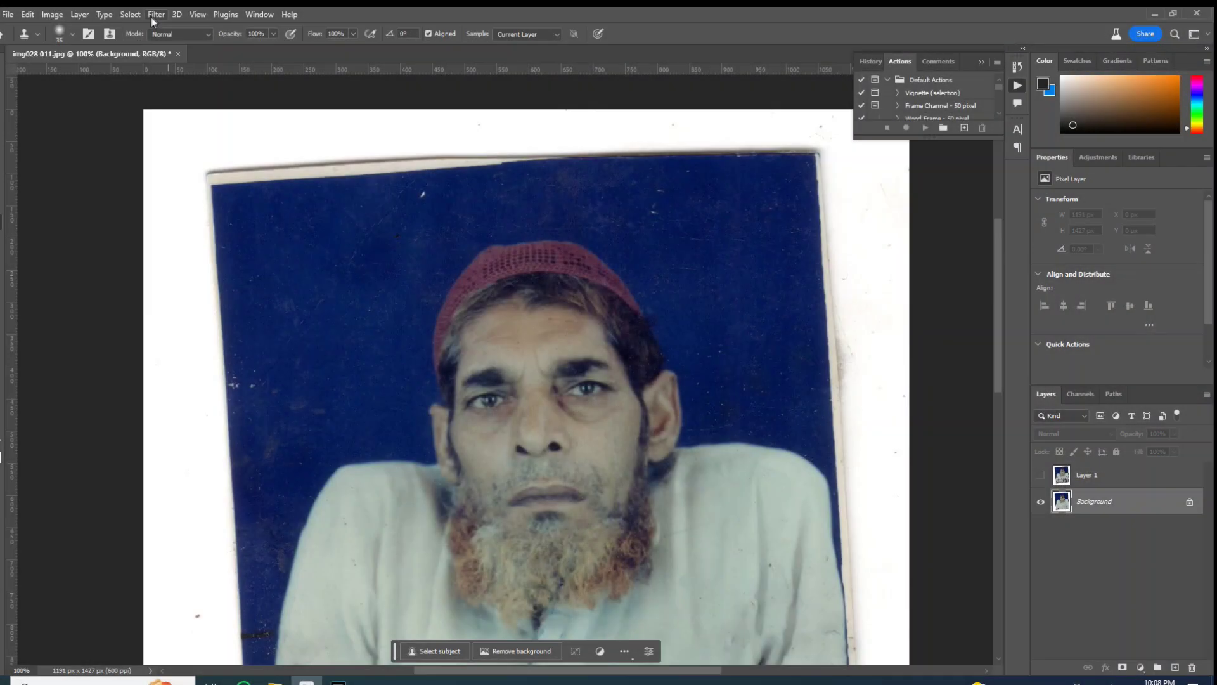
Apply the Photo Restoration neural filter, output to a new layer.
click(152, 15)
click(185, 66)
drag(447, 461, 462, 361)
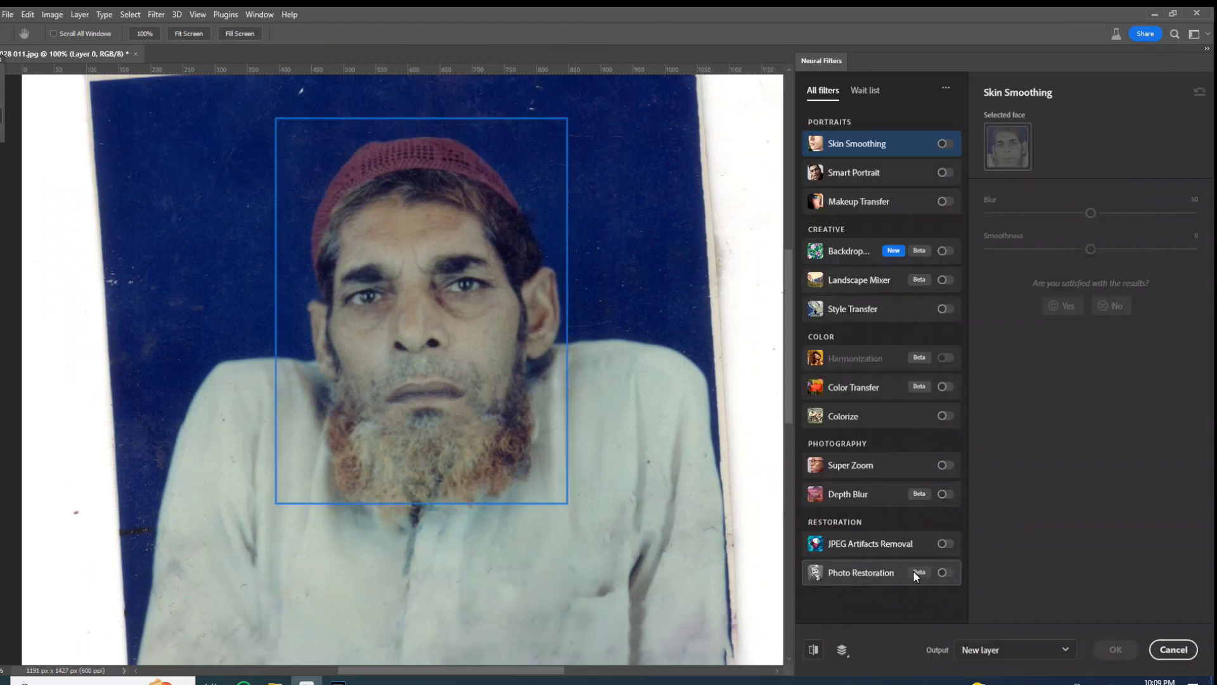
click(939, 571)
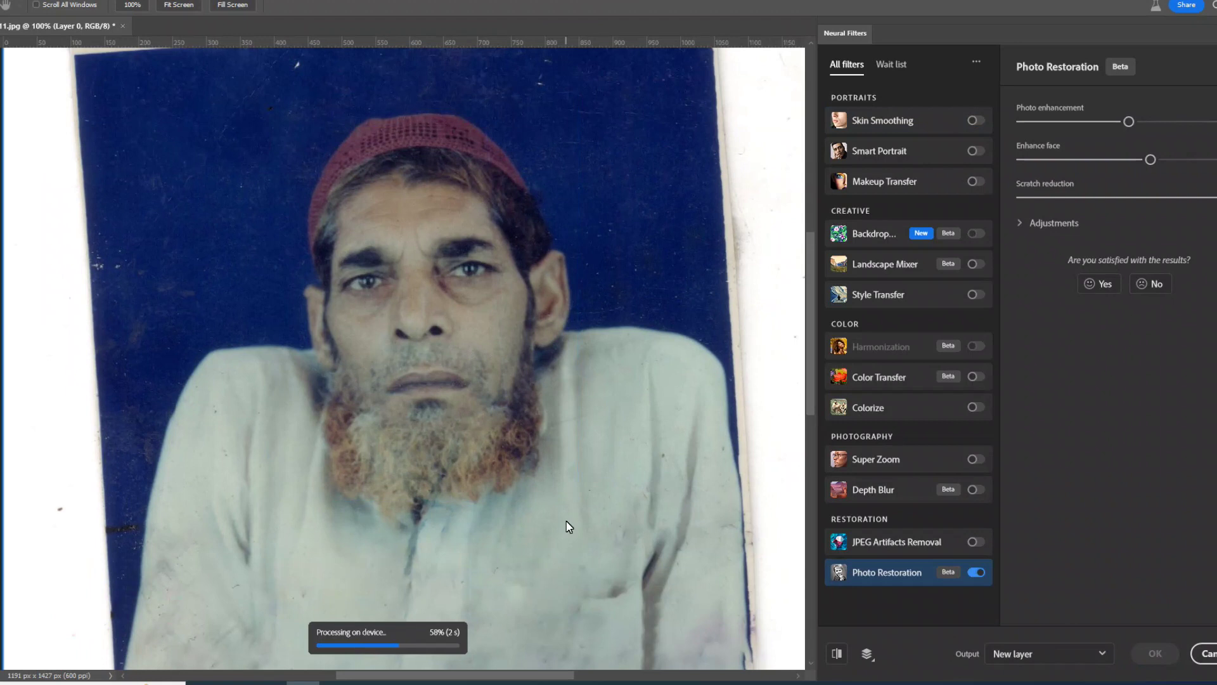
click(1154, 654)
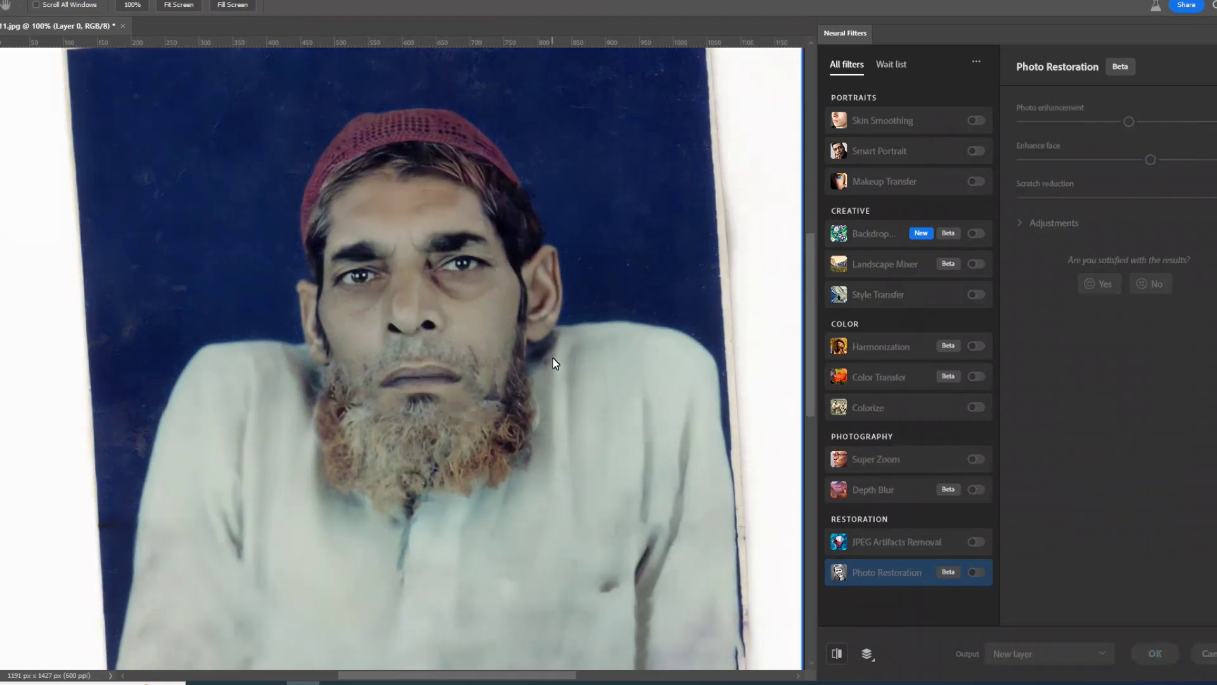
Remove the blue background with a layer mask and check its feather of 1.9 px.
click(466, 655)
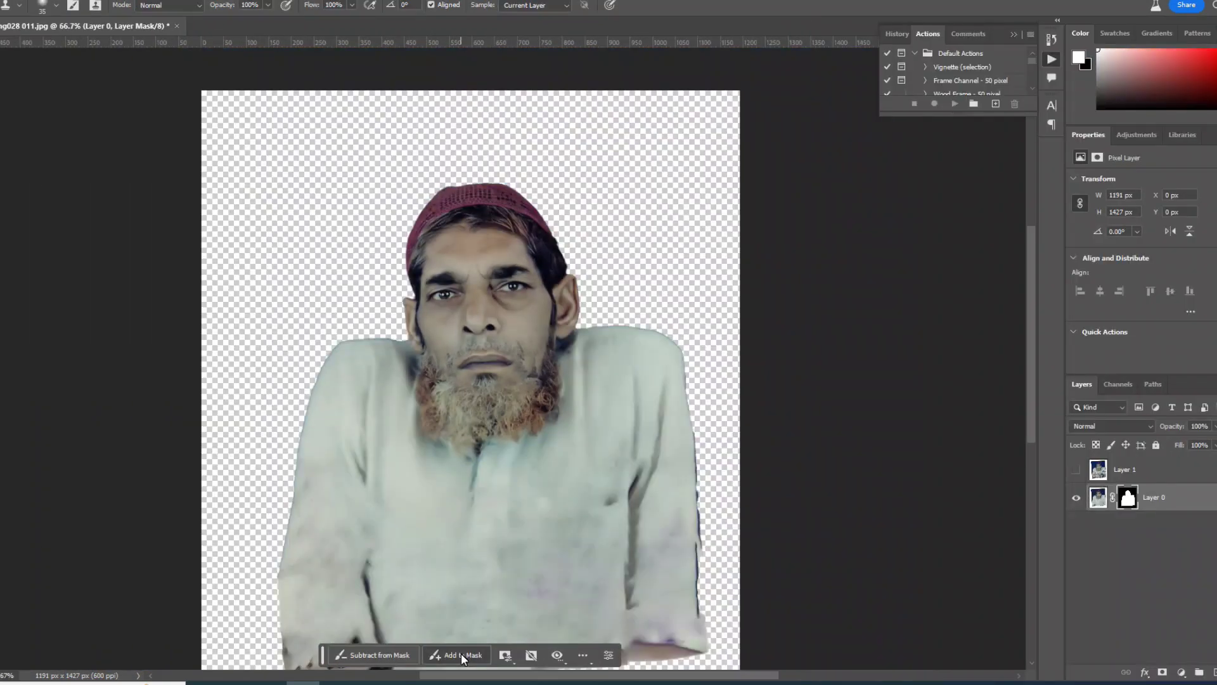
key(ctrl+1)
click(486, 655)
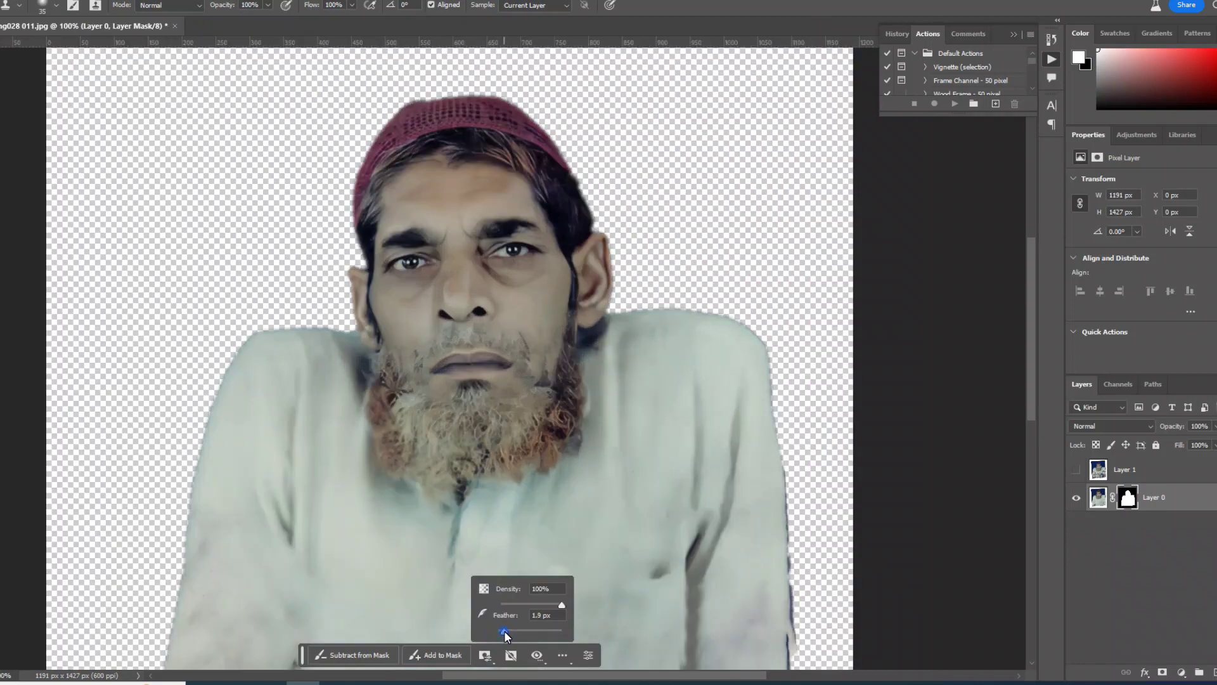
Brighten the photo layer with Levels, lowering the white input to 216.
key(ctrl+2)
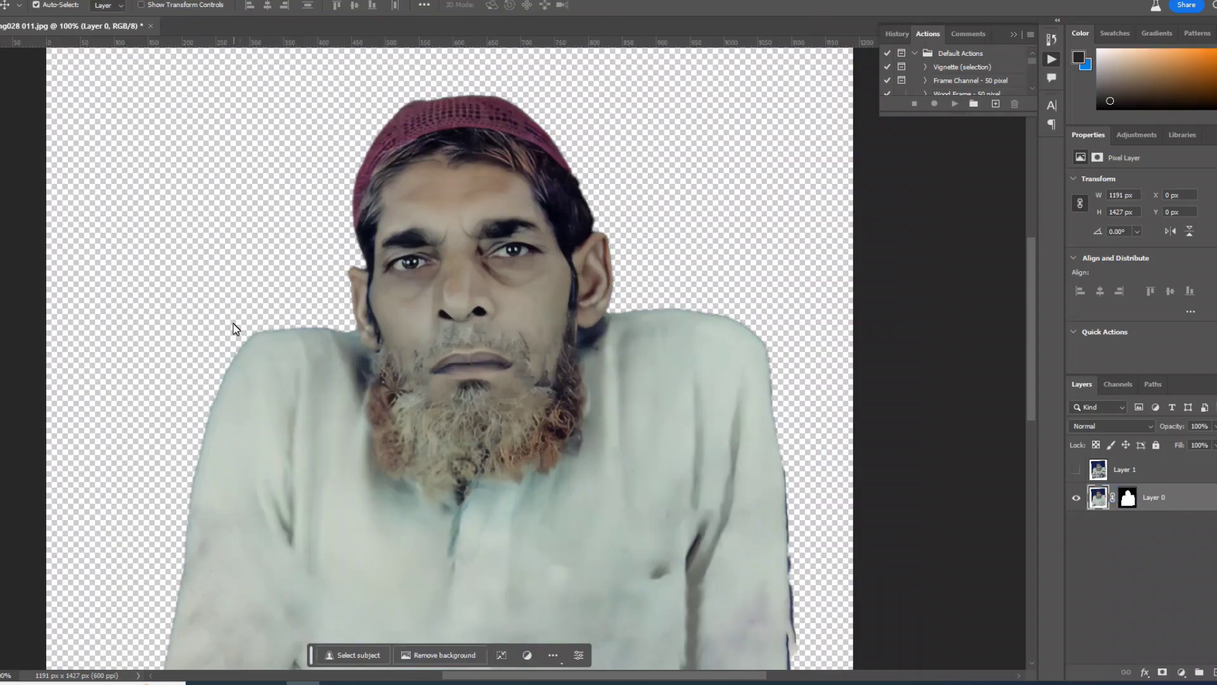
key(ctrl+l)
drag(847, 334, 832, 336)
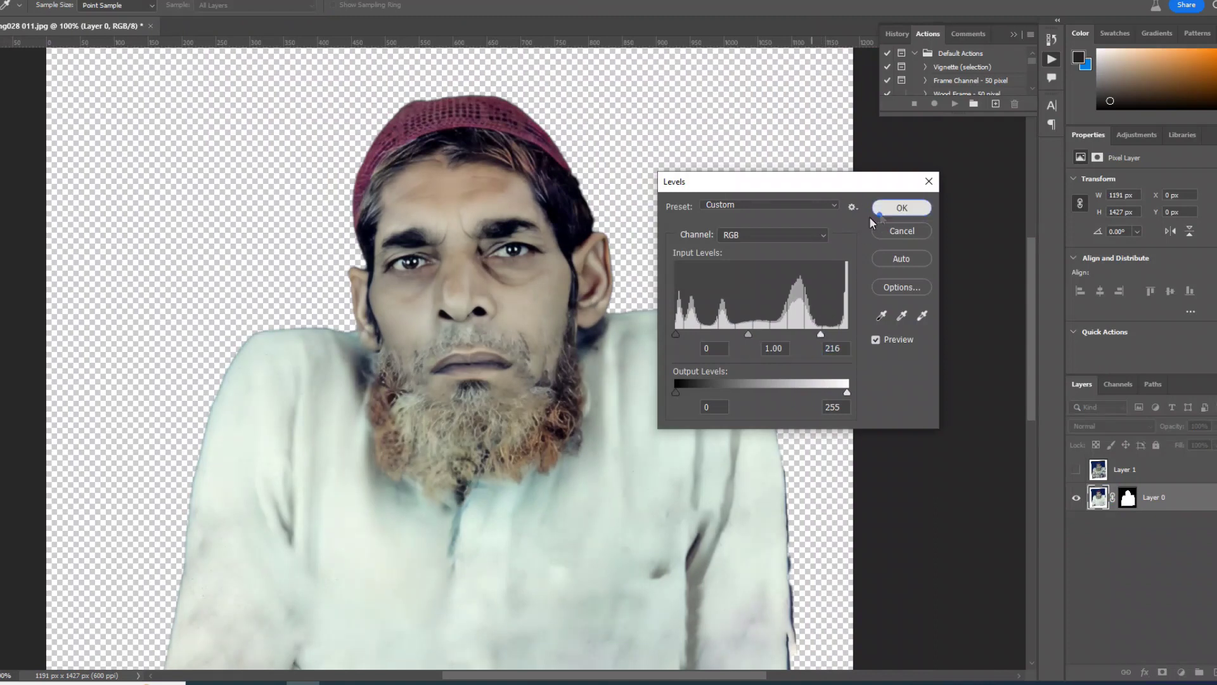
click(902, 207)
Warm the highlights toward red with Color Balance and apply a Brightness/Contrast boost.
key(ctrl+b)
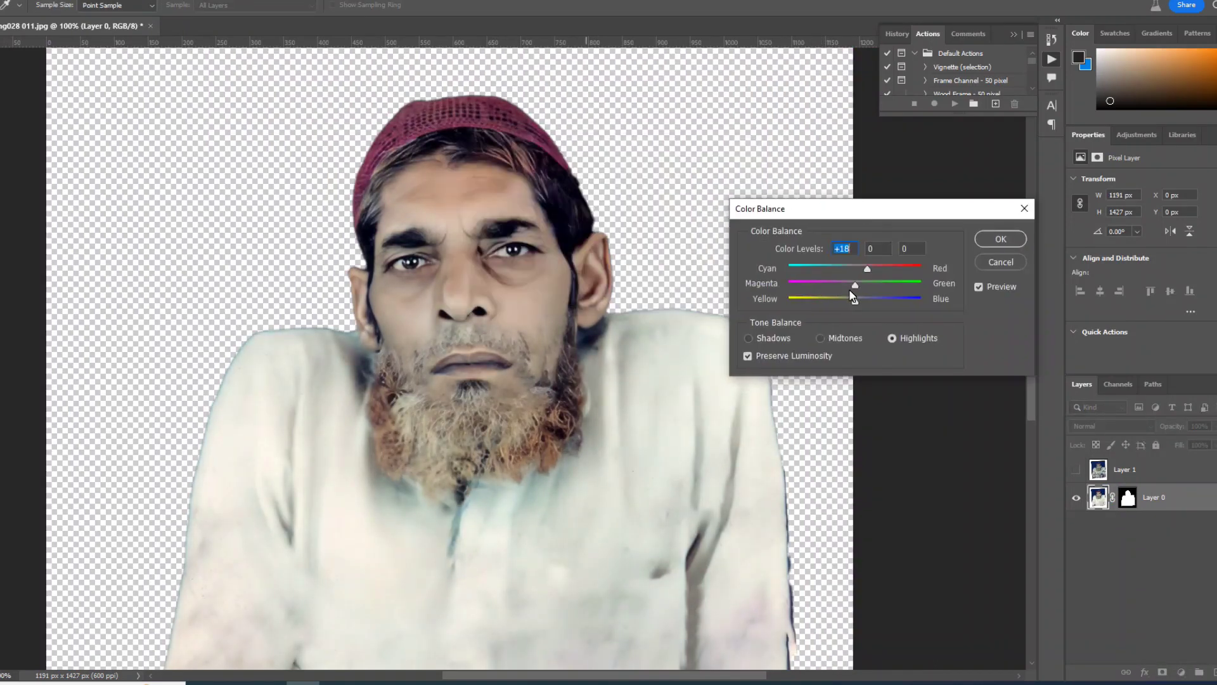
key(Return)
key(alt+i)
key(j)
key(c)
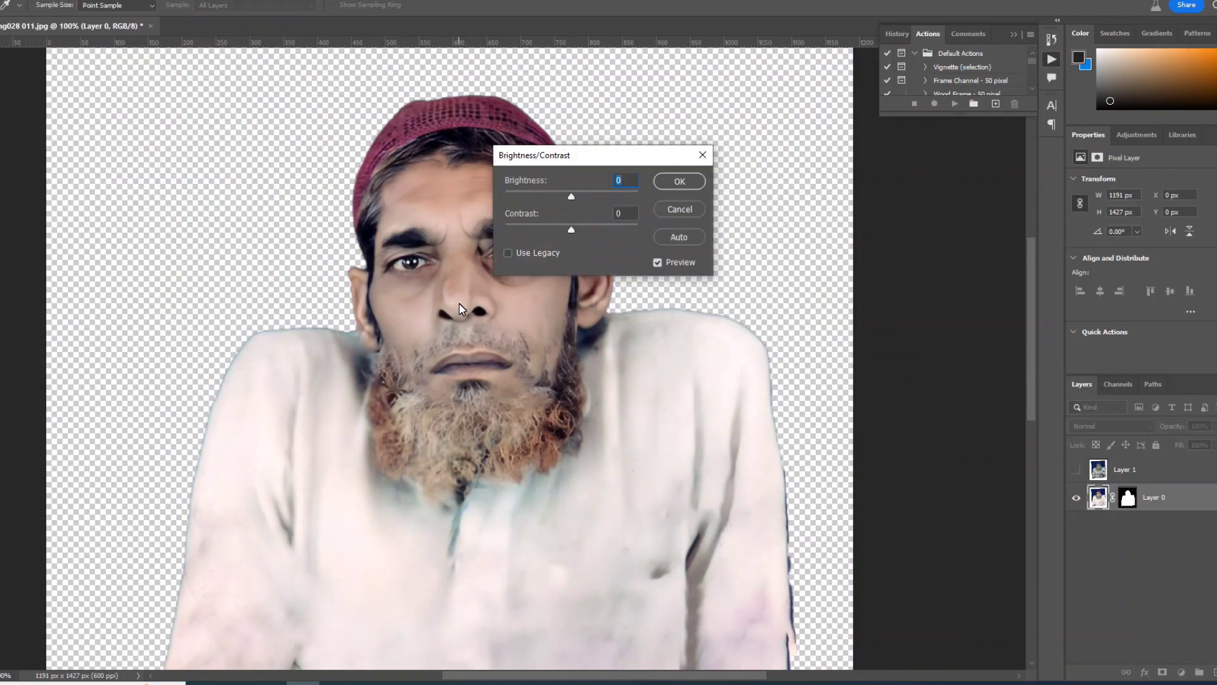
key(Return)
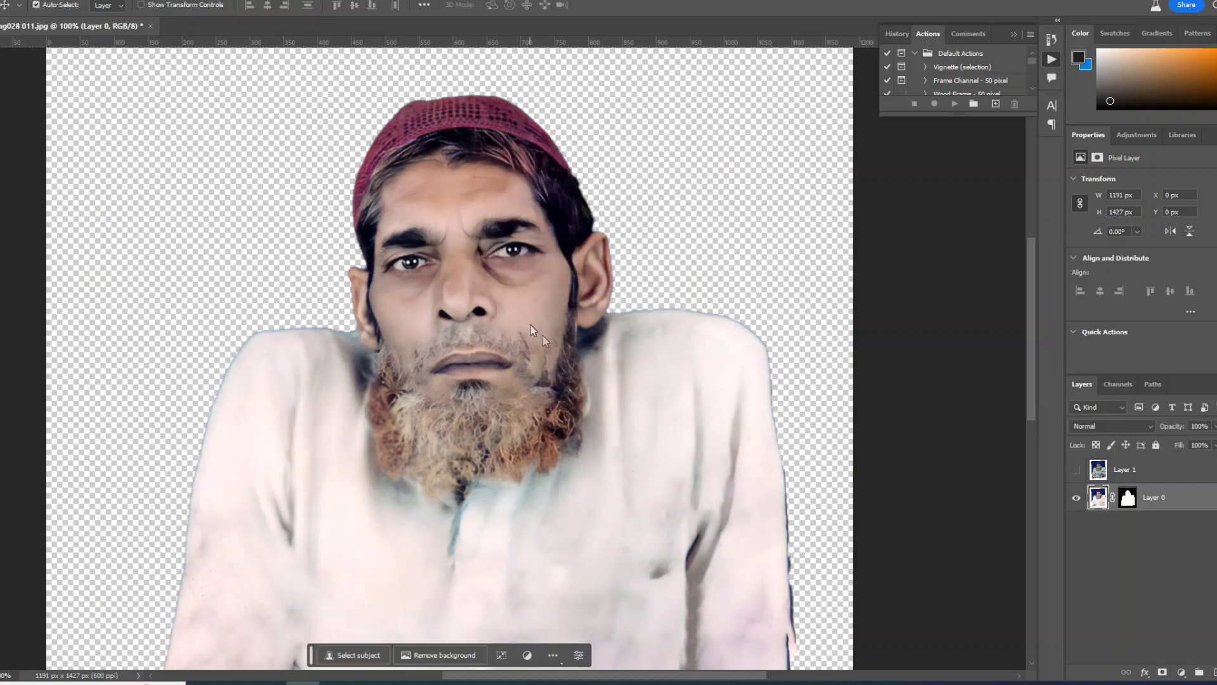
key(v)
key(ctrl+plus)
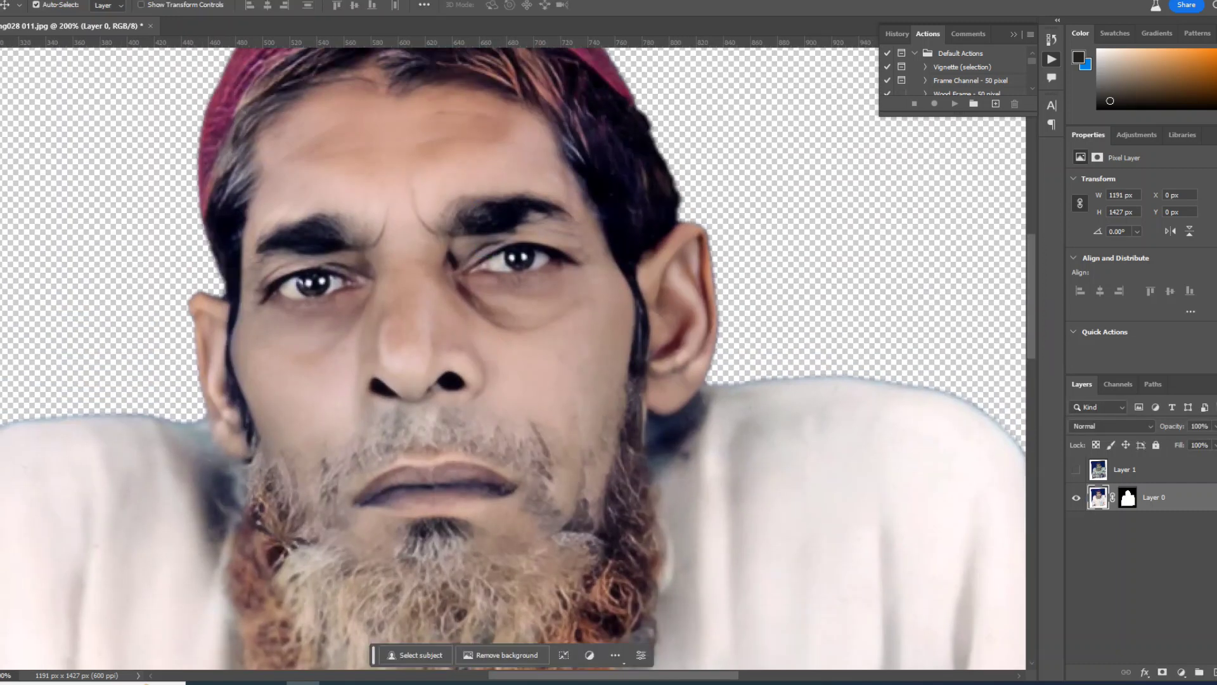
Patch the dark under-eye crease with Content-Aware Fill on a new layer and compare the result.
mouse_move(465, 287)
mouse_down()
mouse_move(520, 316)
mouse_move(459, 284)
mouse_up()
click(51, 0)
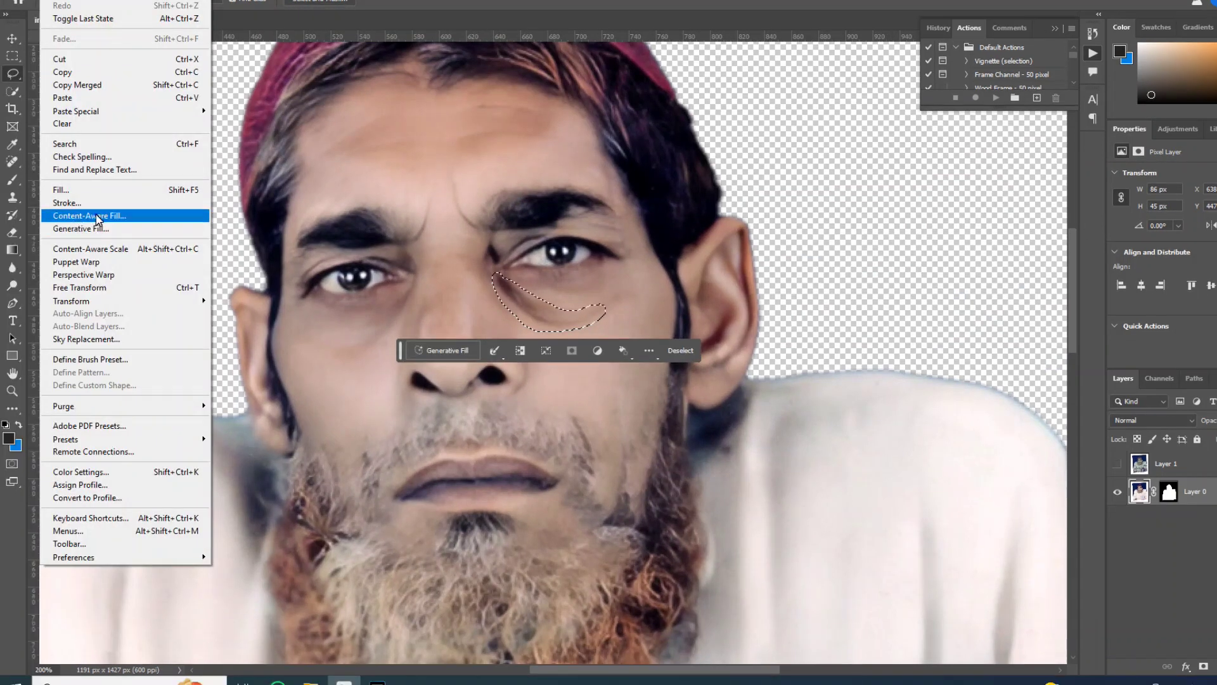
click(98, 217)
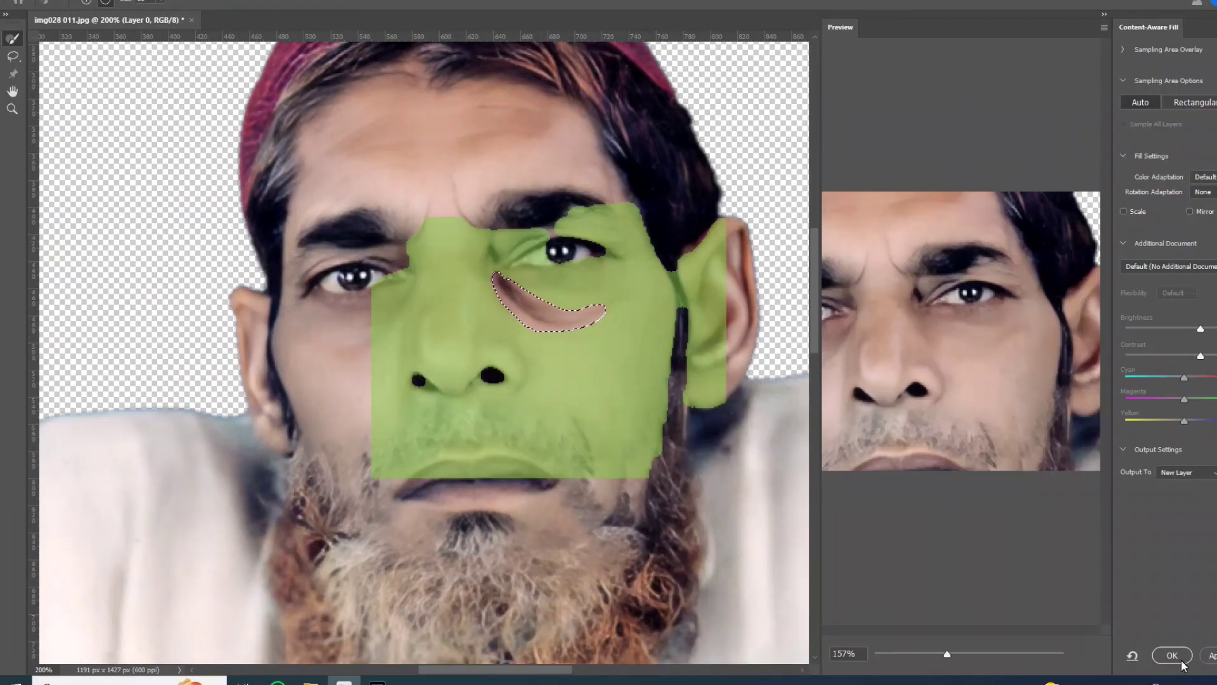
click(1182, 661)
key(ctrl+d)
click(1117, 492)
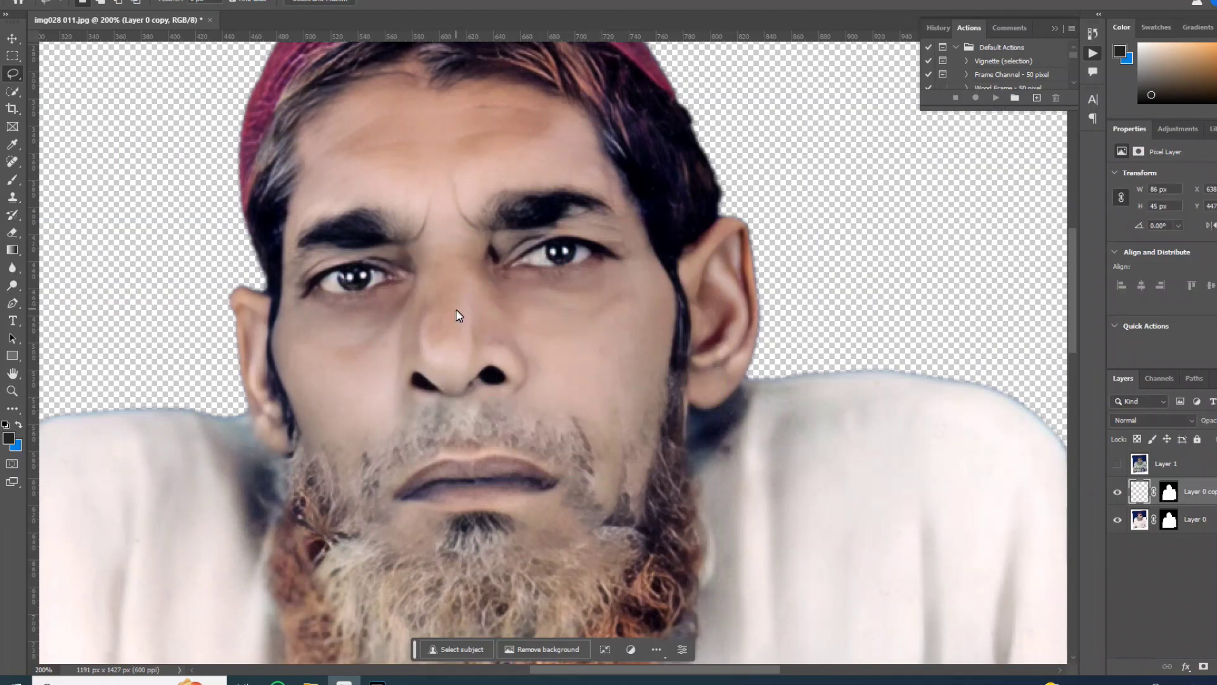
scroll(485, 230, up, 3)
scroll(478, 392, up, 1)
click(225, 0)
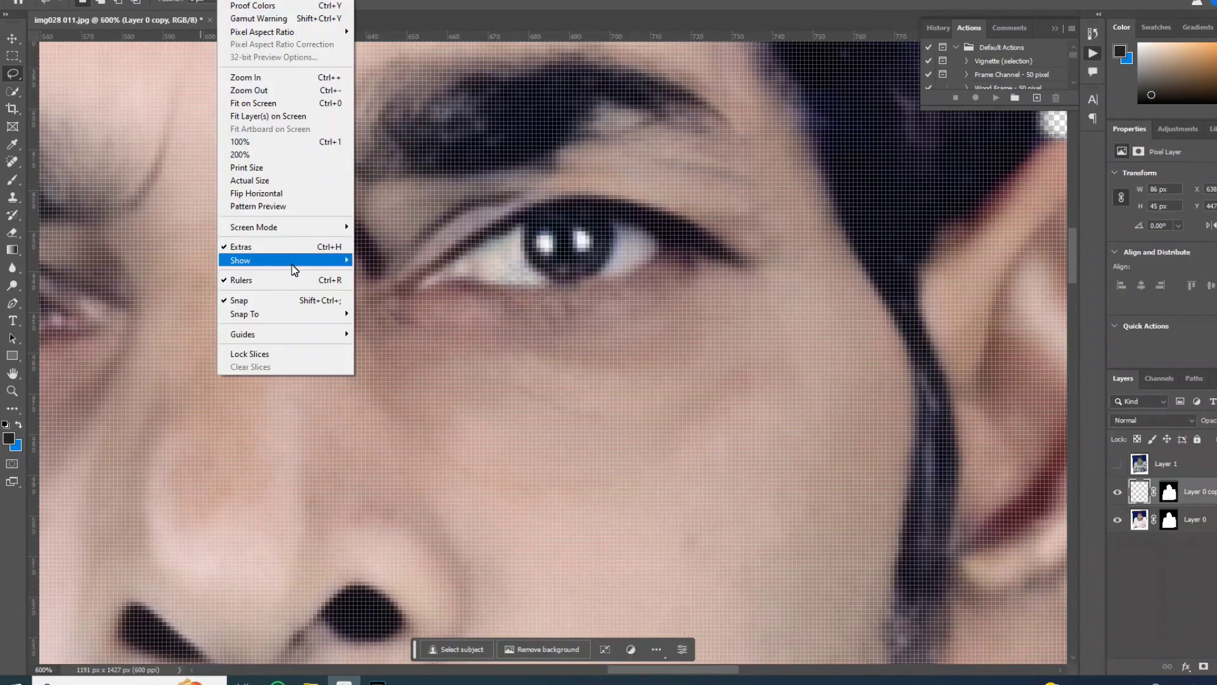
Hide the pixel grid, merge the patch into the portrait, and Content-Aware Fill the under-eye line.
mouse_move(241, 260)
click(393, 378)
click(1117, 492)
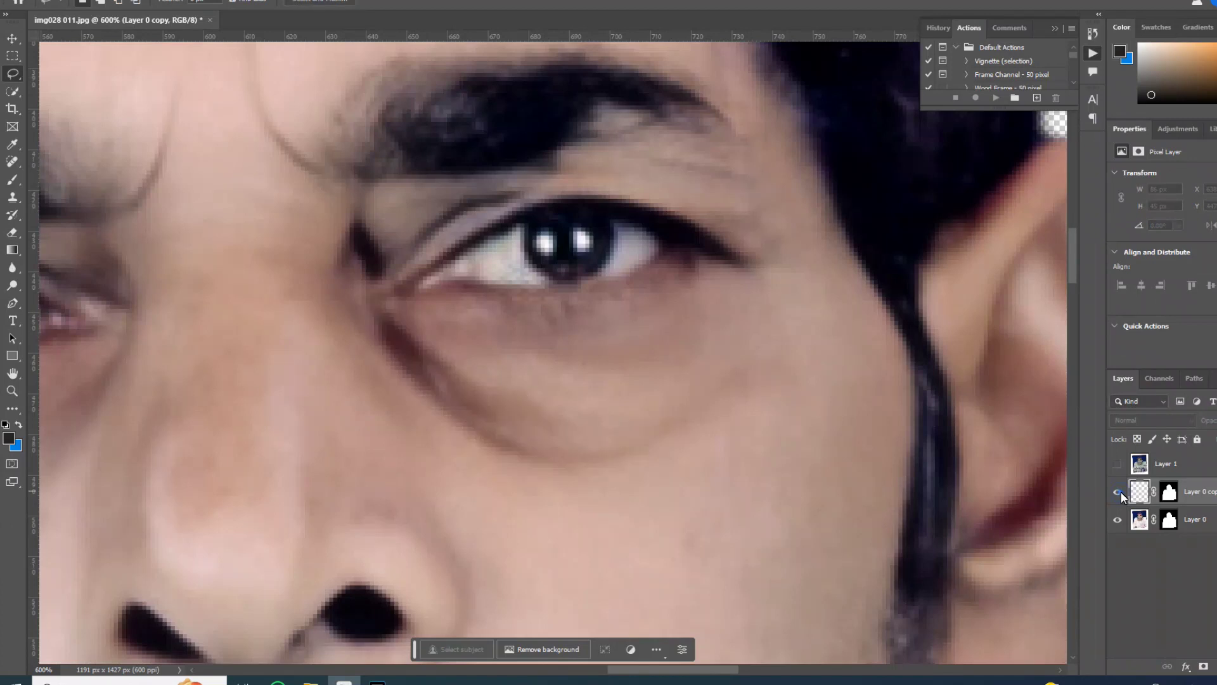
key(ctrl+shift+e)
mouse_move(384, 305)
mouse_down()
mouse_move(431, 336)
mouse_move(385, 308)
mouse_up()
click(57, 1)
click(82, 188)
click(728, 154)
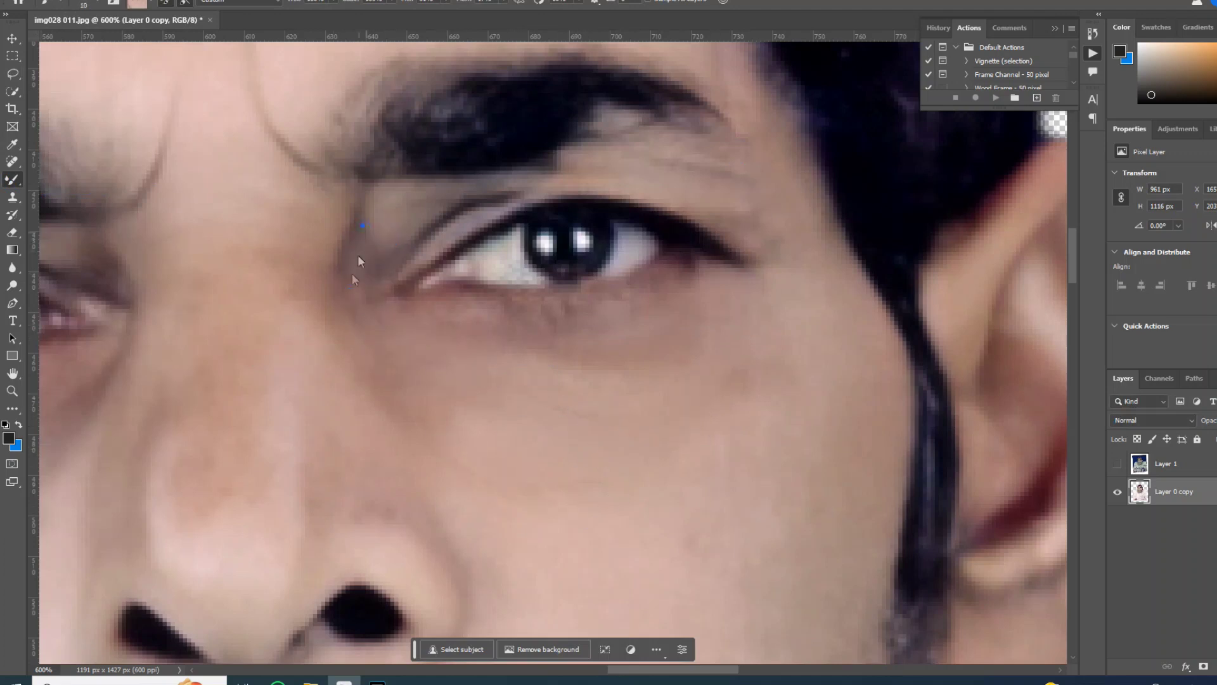
Feather the portrait selection, invert it, and delete the soft outer edges.
scroll(545, 268, down, 4)
scroll(545, 269, down, 2)
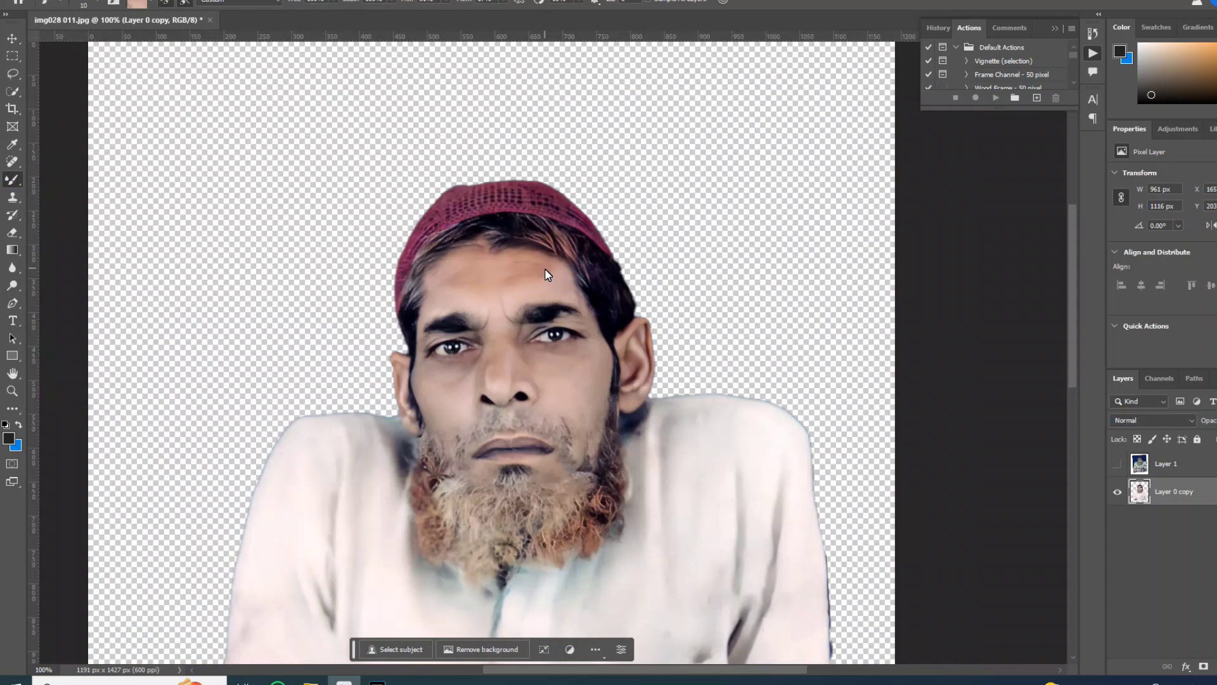
scroll(546, 269, down, 1)
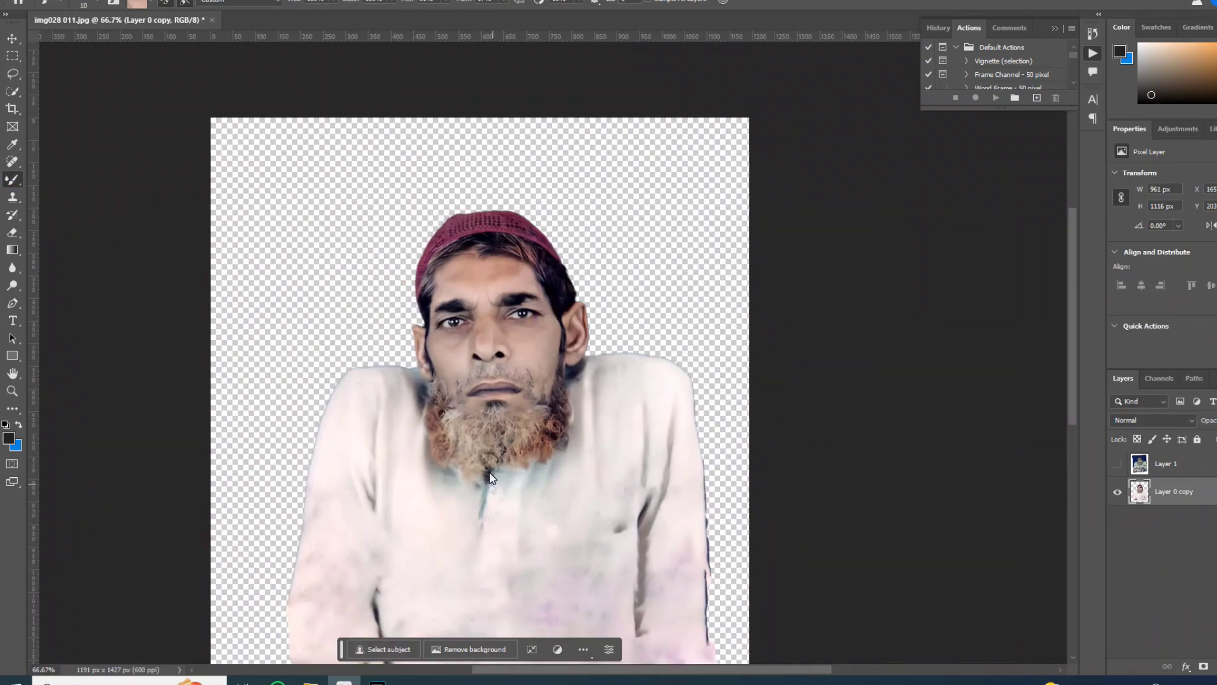
key(m)
ctrl+click(1140, 492)
right_click(486, 236)
click(524, 265)
key(Return)
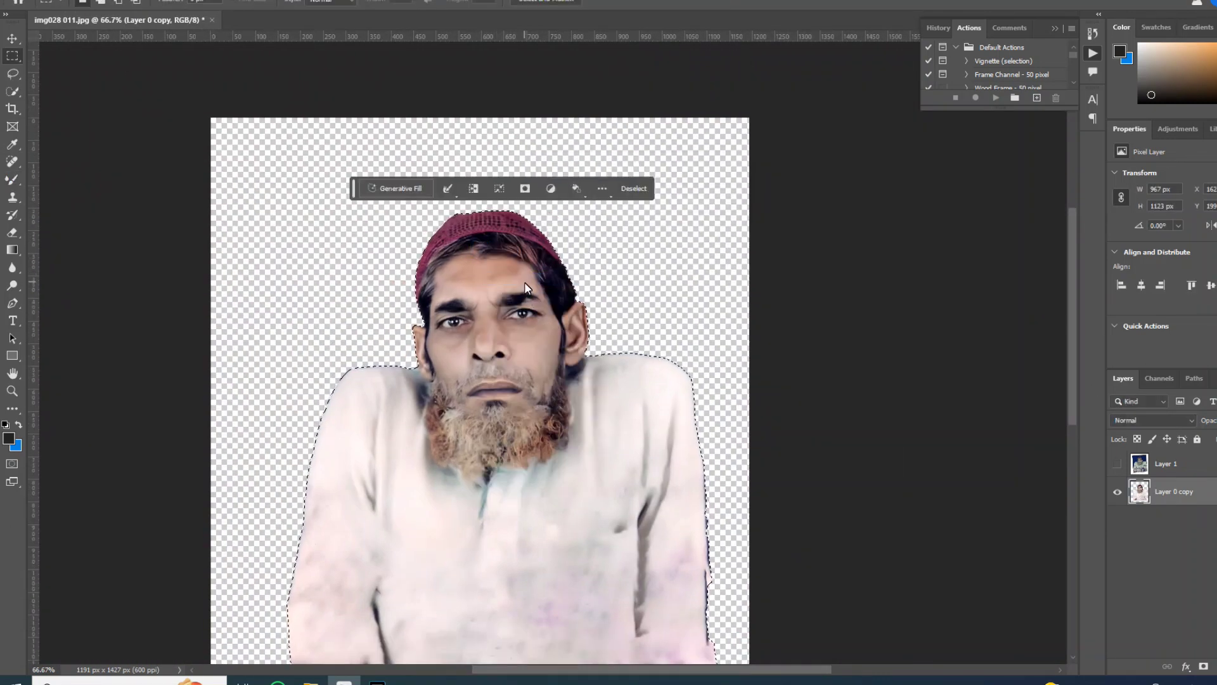
key(ctrl+shift+i)
key(Delete)
key(ctrl+d)
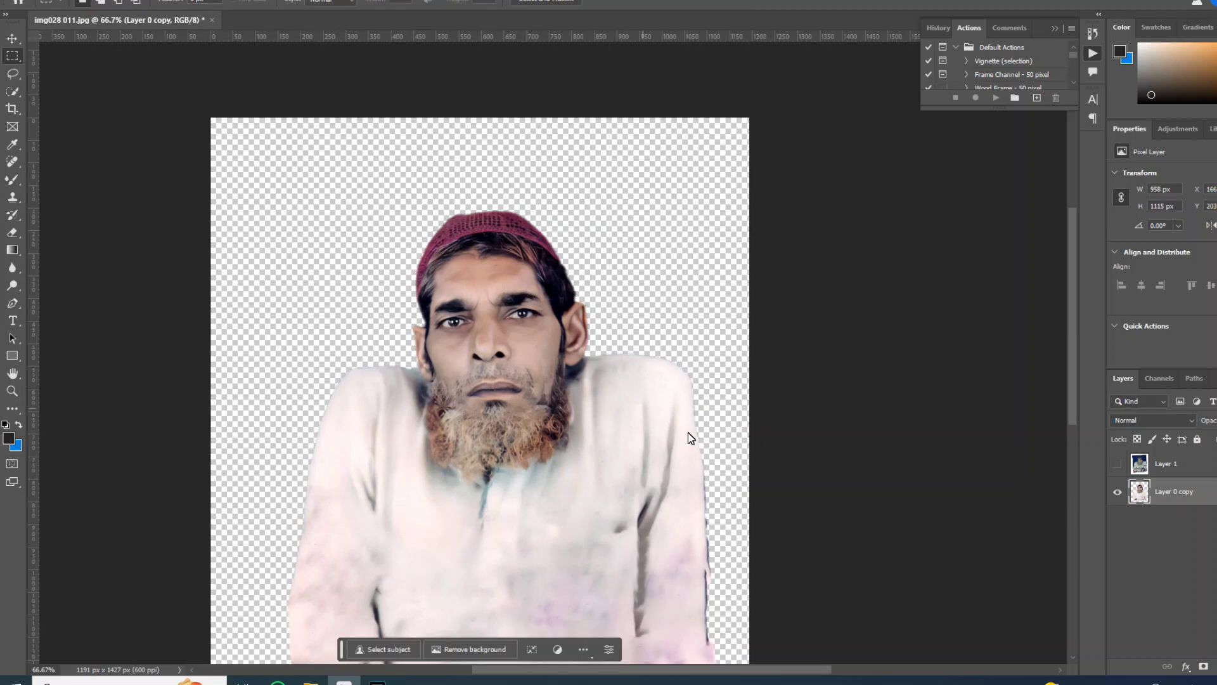
Copy the whole portrait and start a new document.
key(ctrl+a)
key(ctrl+c)
key(ctrl+n)
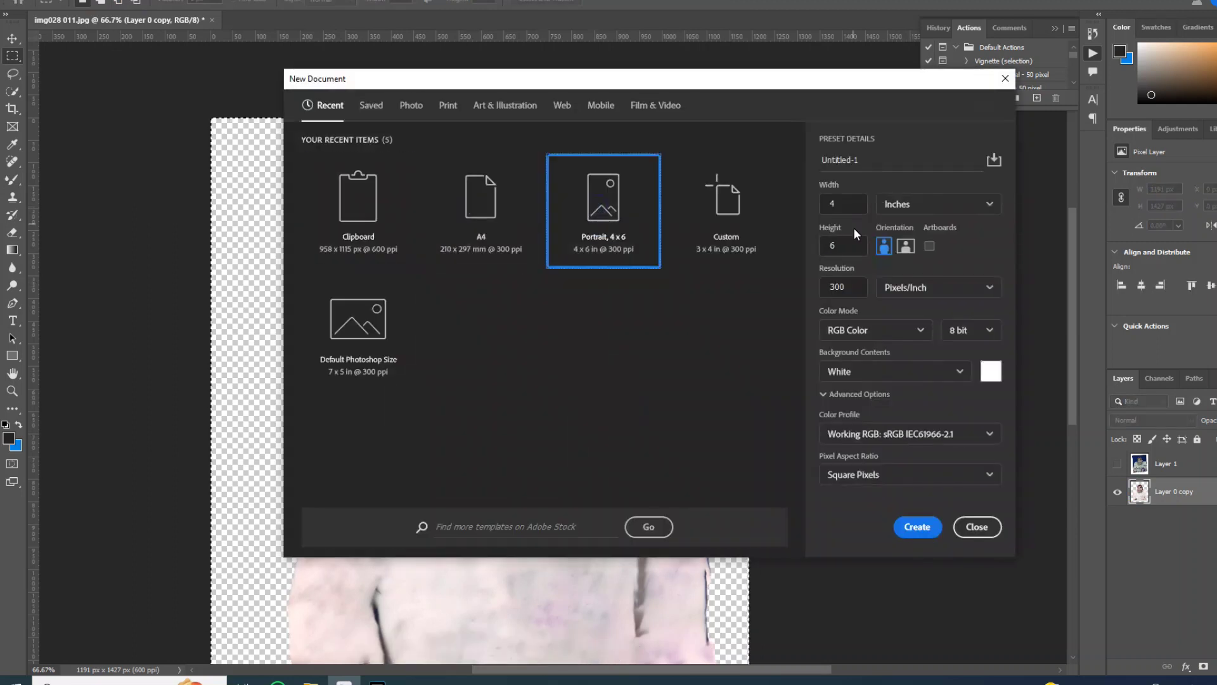
Create a new 10 × 12 inch document.
text(10)
double_click(845, 246)
text(12)
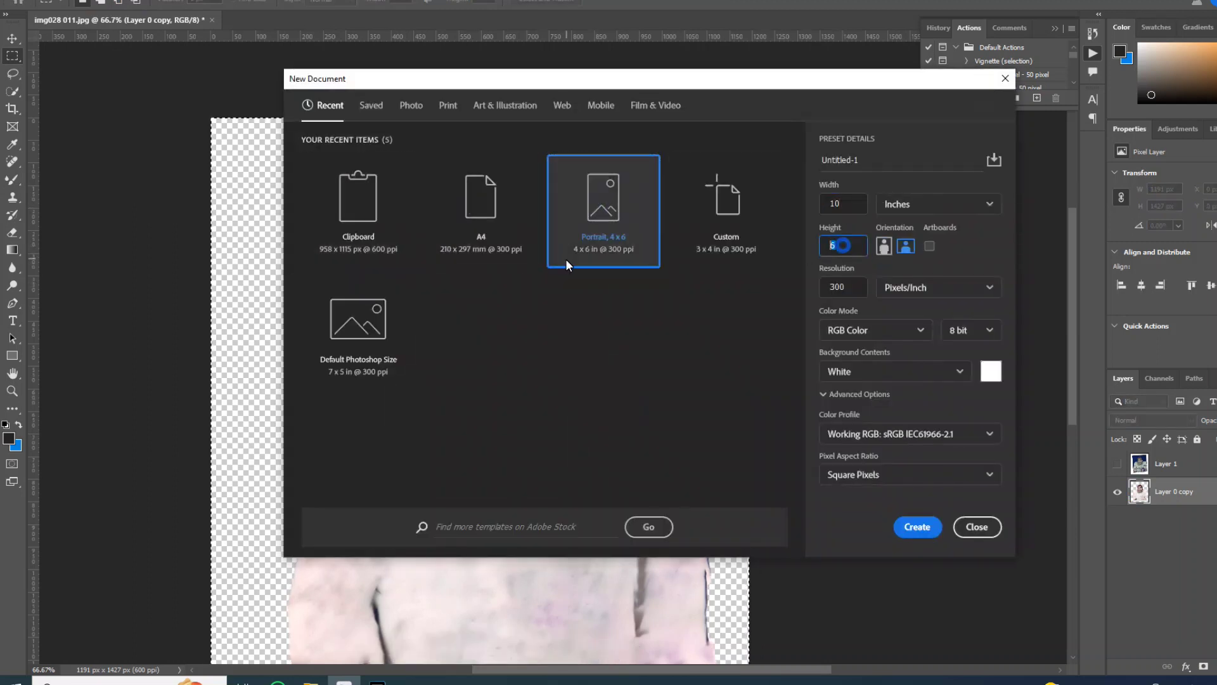
click(916, 527)
Paste the portrait and scale it up with Free Transform to fill the canvas.
key(ctrl+v)
key(ctrl+t)
key(ctrl+minus)
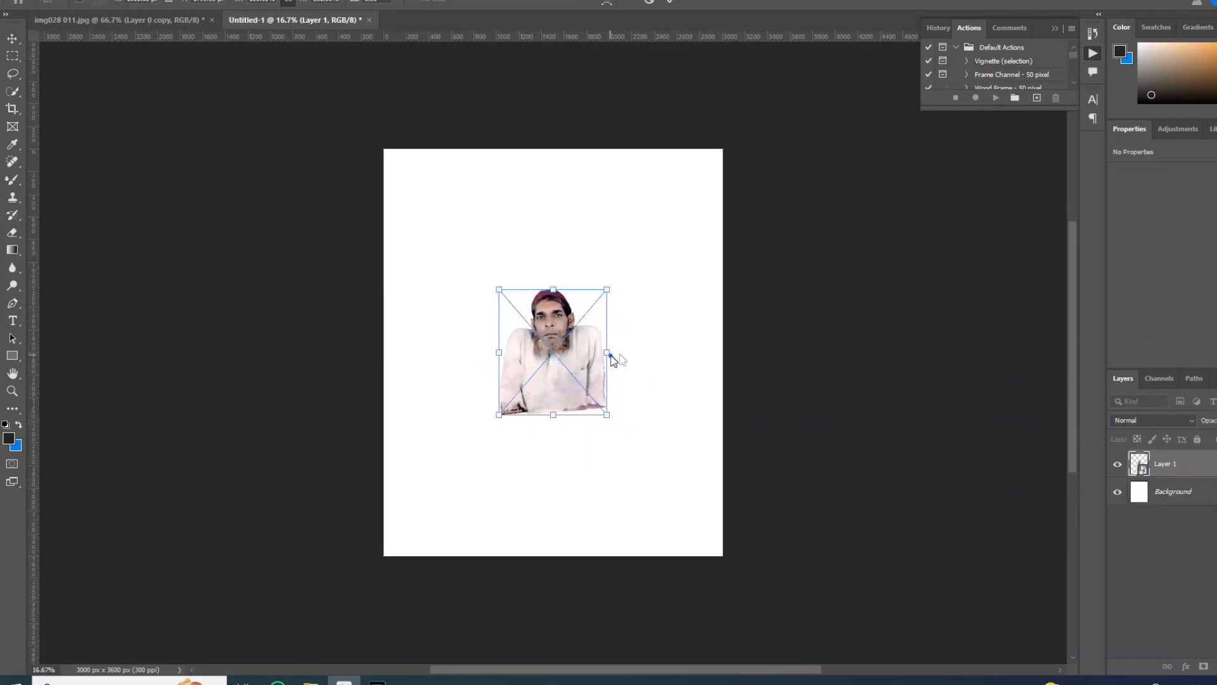
drag(625, 353, 722, 353)
drag(499, 352, 375, 352)
drag(549, 551, 549, 604)
drag(570, 454, 568, 483)
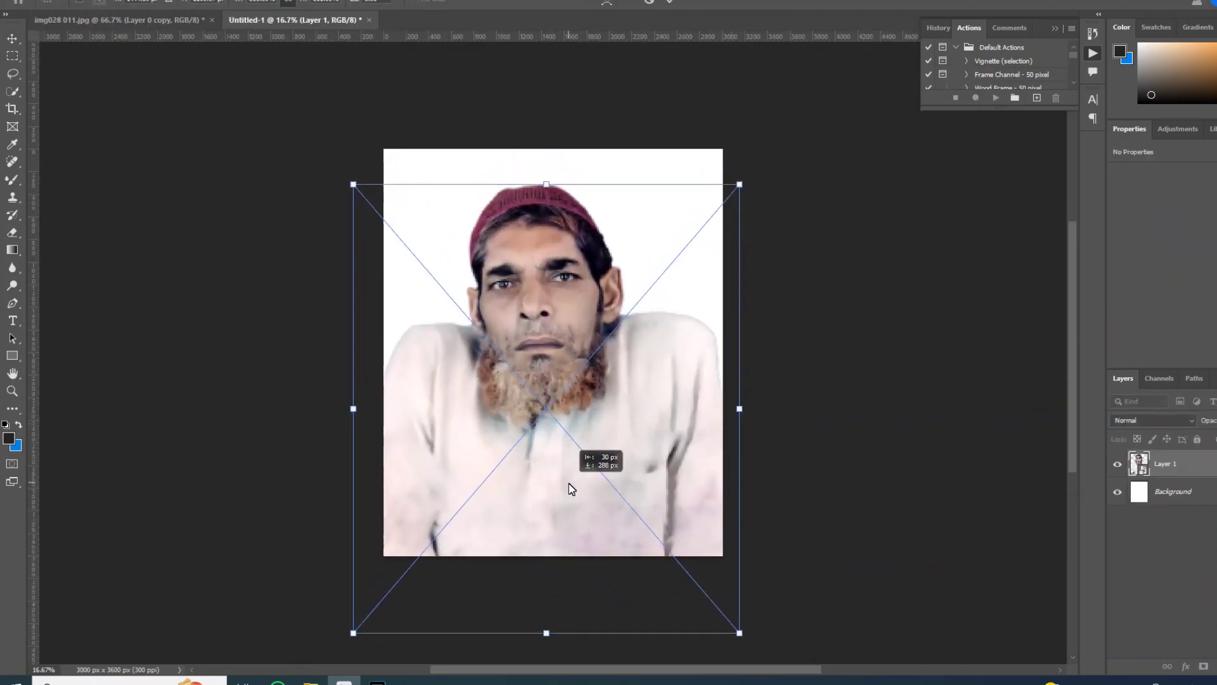
key(Return)
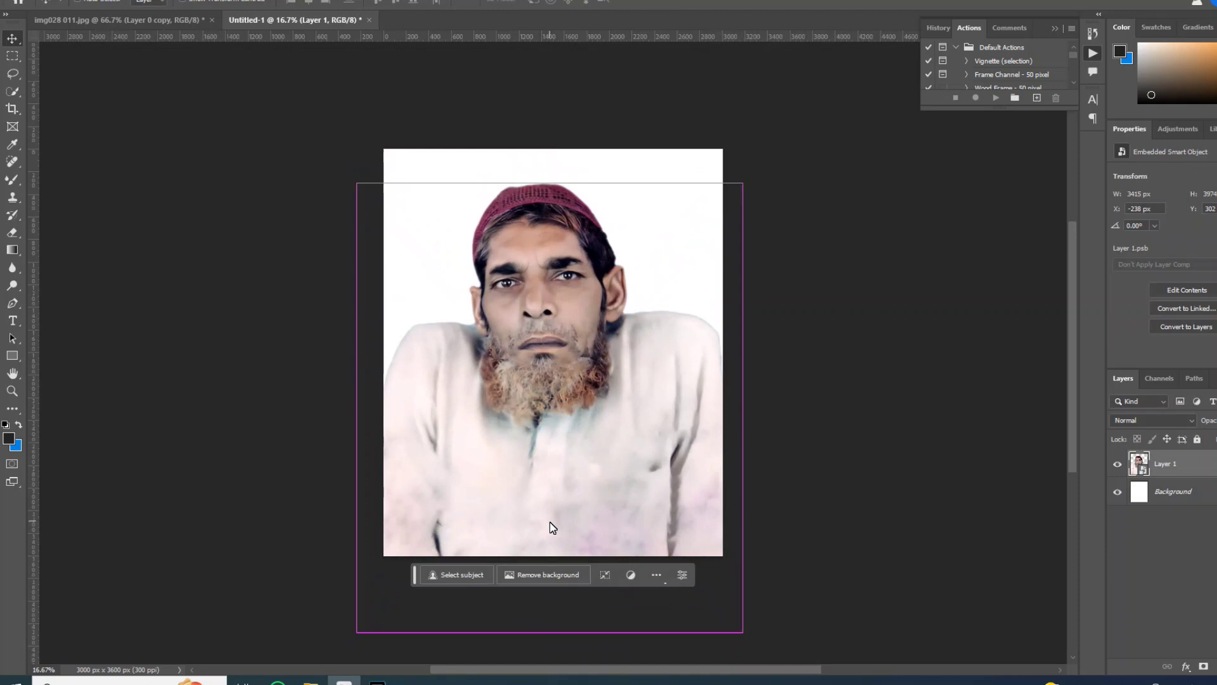
key(ctrl+plus)
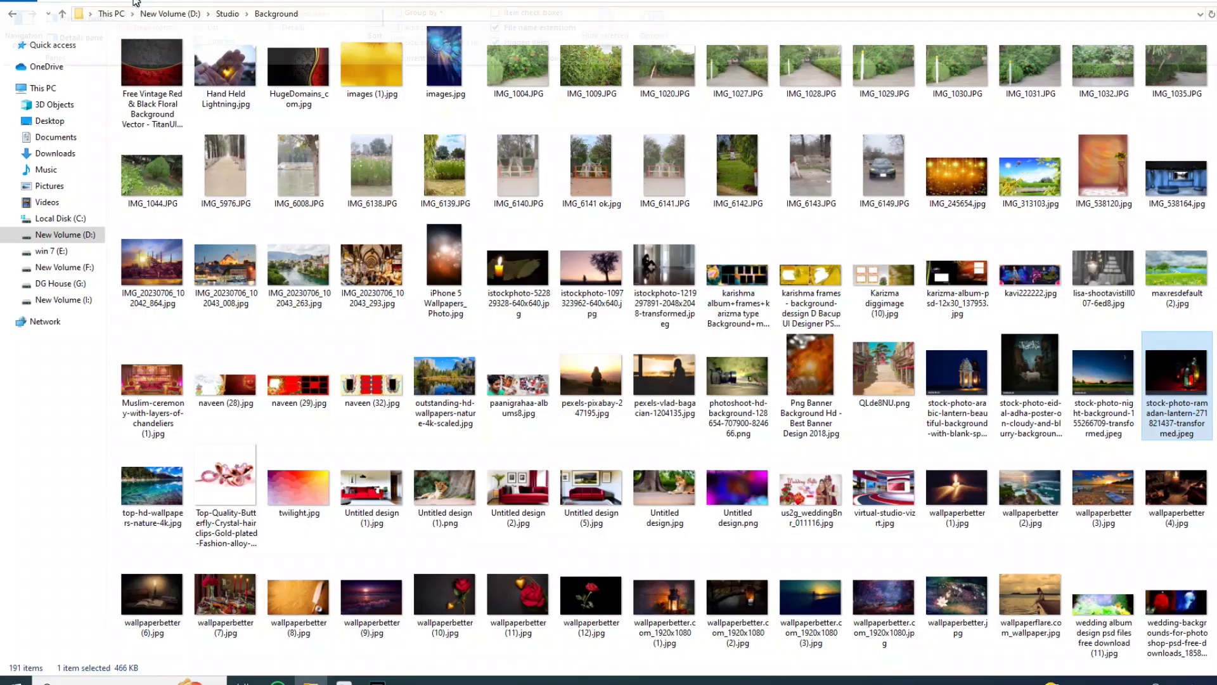
Drag the Ramadan lantern photo into the document, flip it horizontally and position it behind the portrait.
ctrl+scroll(200, 355, up, 3)
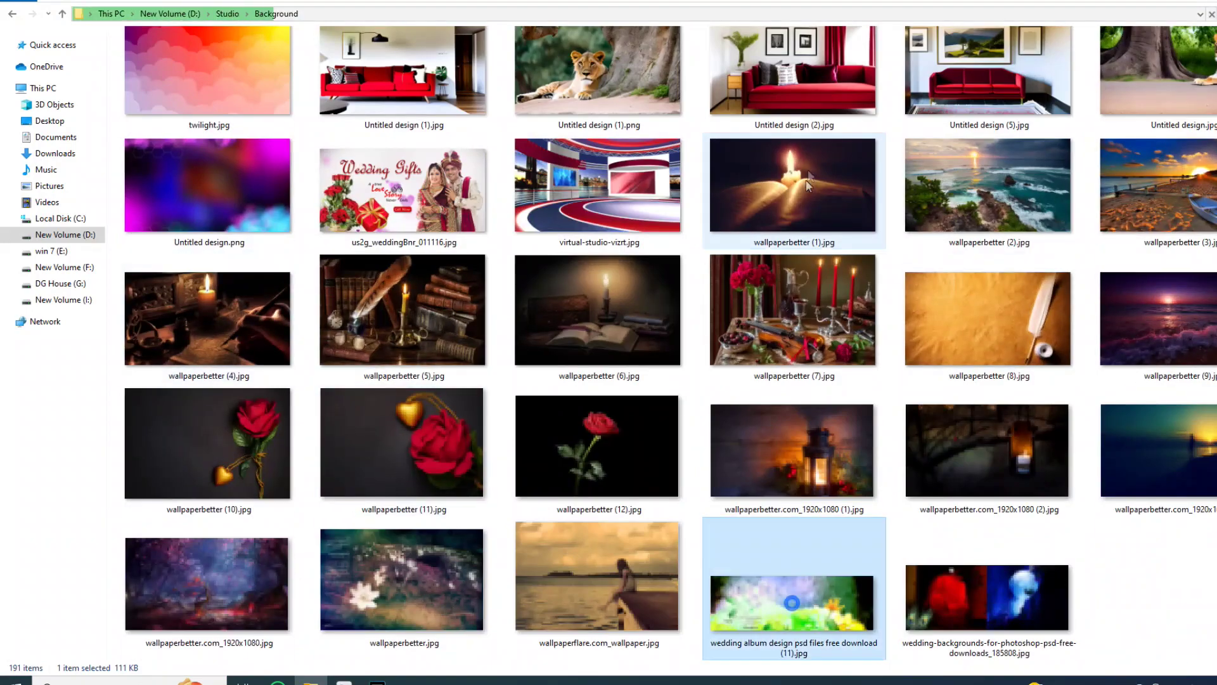
scroll(640, 359, up, 5)
click(639, 358)
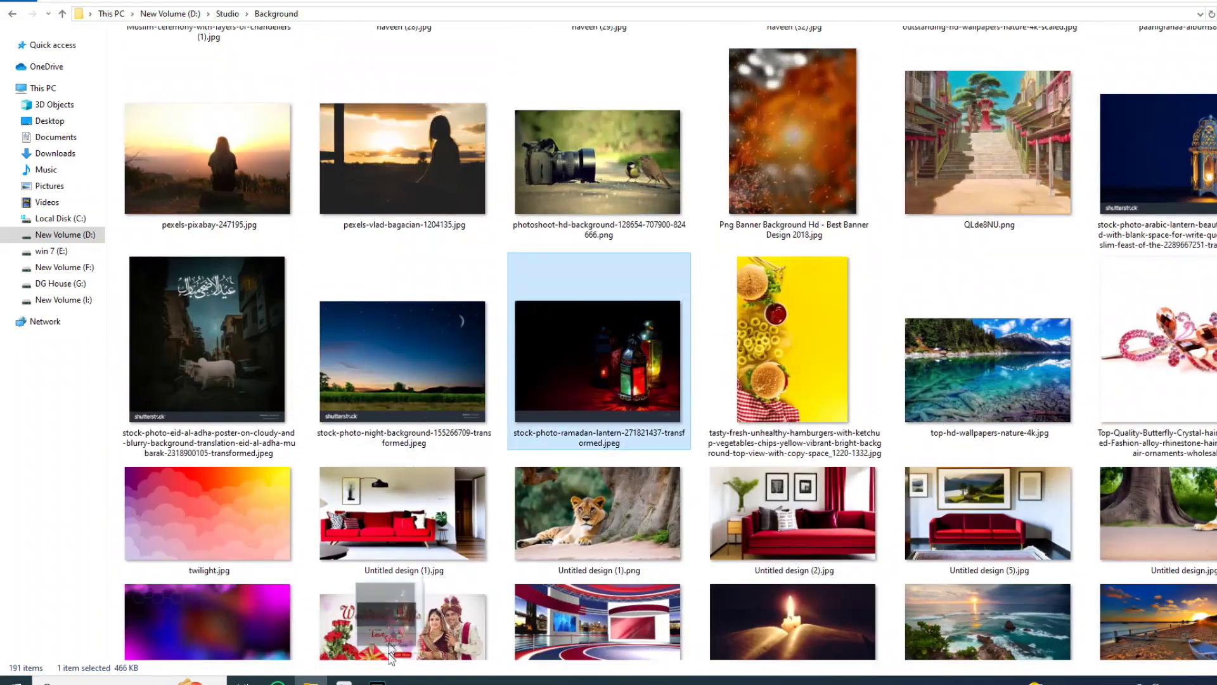
drag(639, 359, 673, 361)
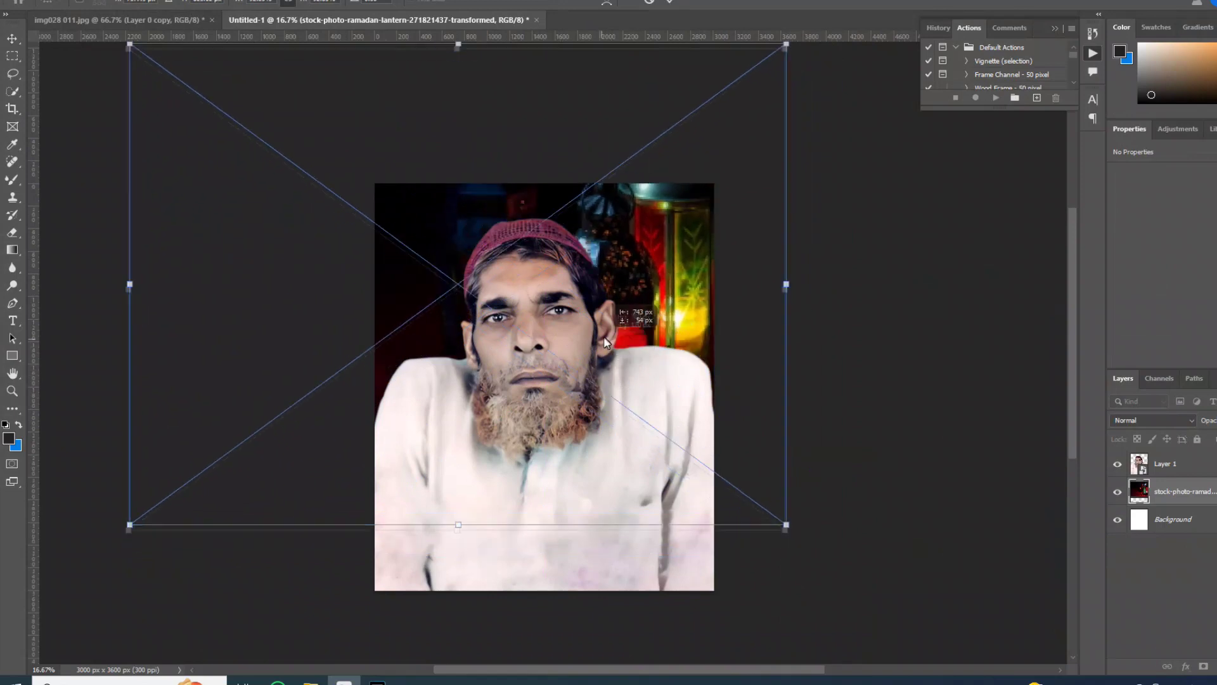
drag(674, 361, 193, 290)
right_click(593, 204)
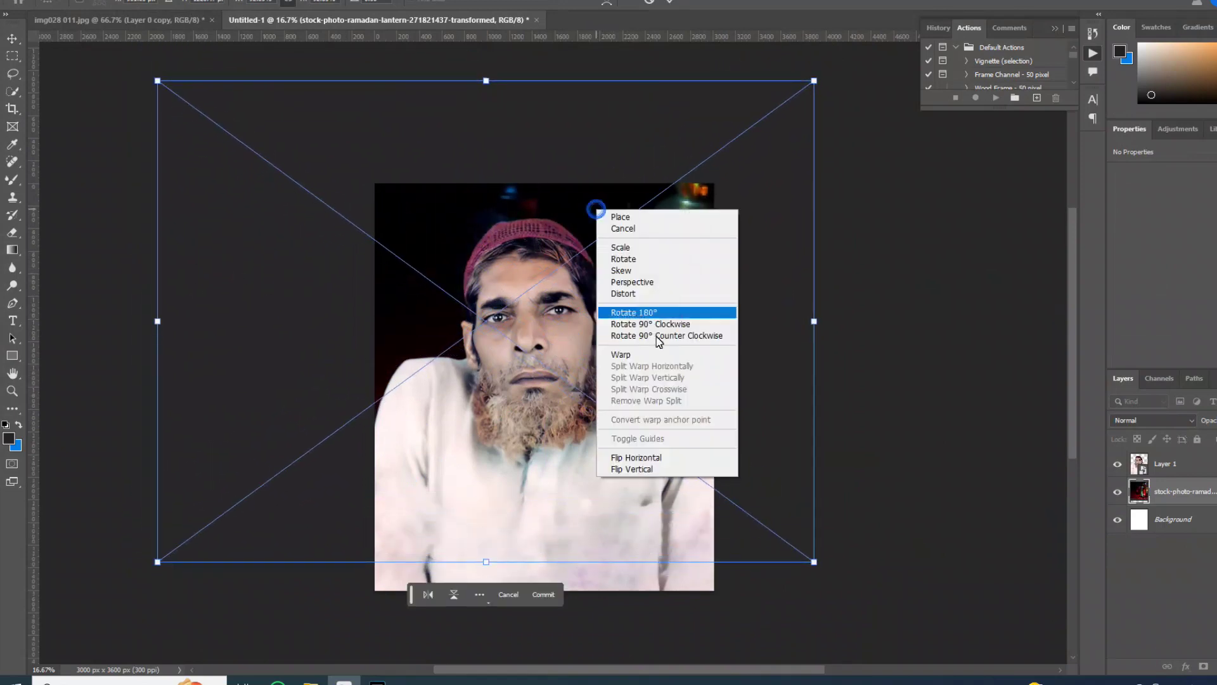
click(634, 366)
mouse_move(648, 311)
mouse_down()
mouse_move(815, 282)
mouse_move(797, 298)
mouse_up()
key(Return)
key(alt+t)
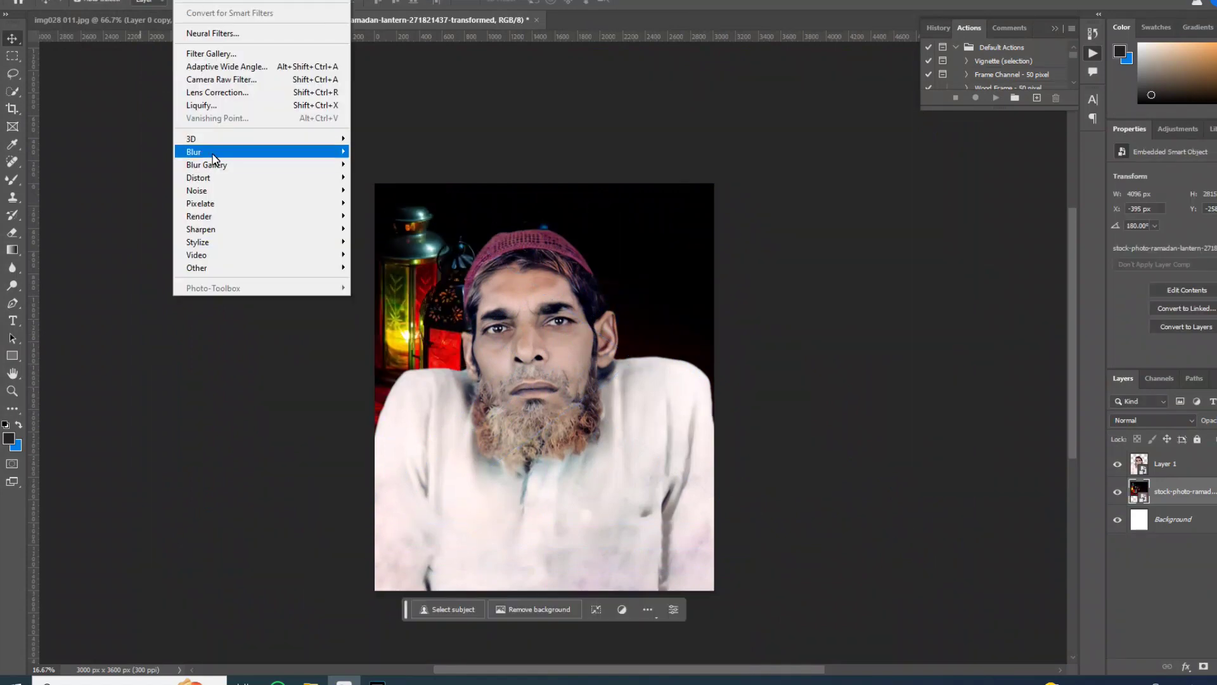
Apply a Gaussian Blur with a raised radius to the lantern layer and review the composition.
click(386, 203)
drag(591, 325, 608, 325)
key(Return)
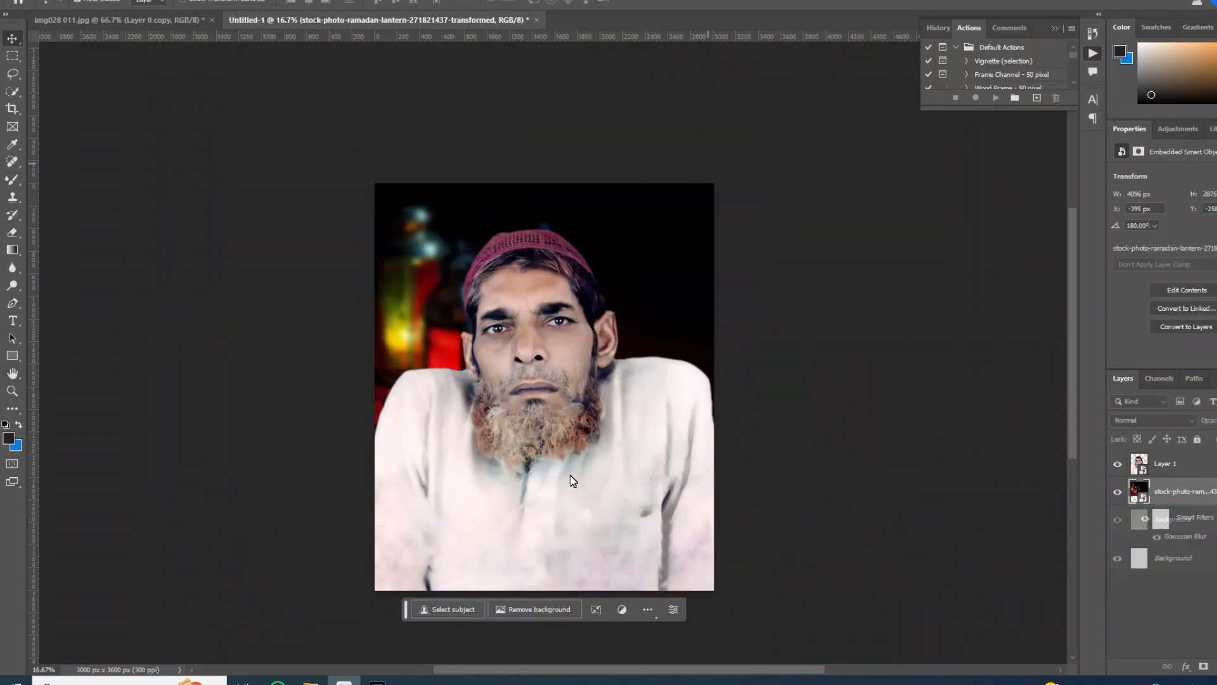
key(ctrl+plus)
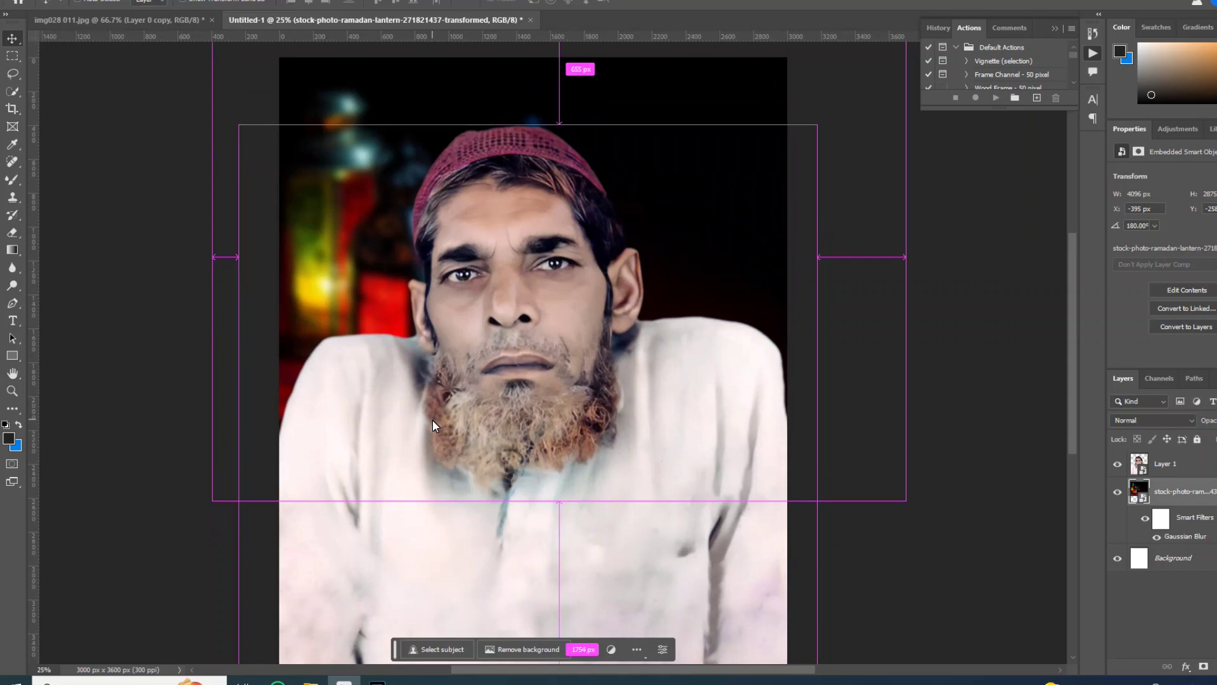
key(ctrl+minus)
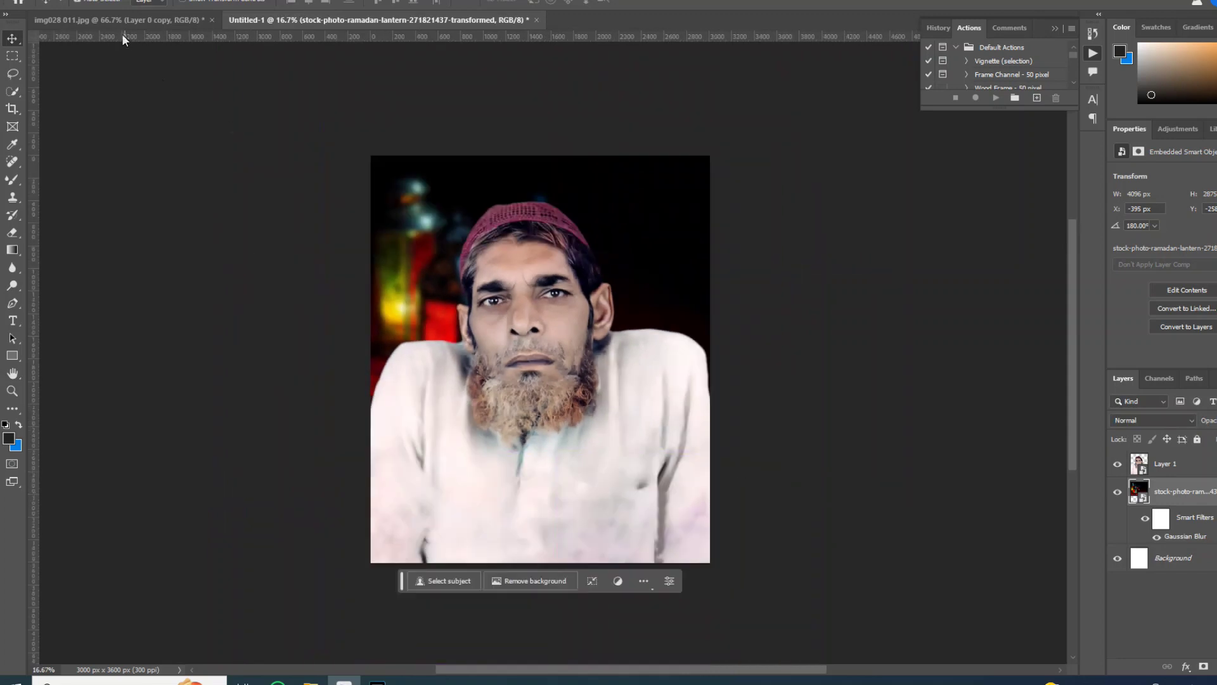